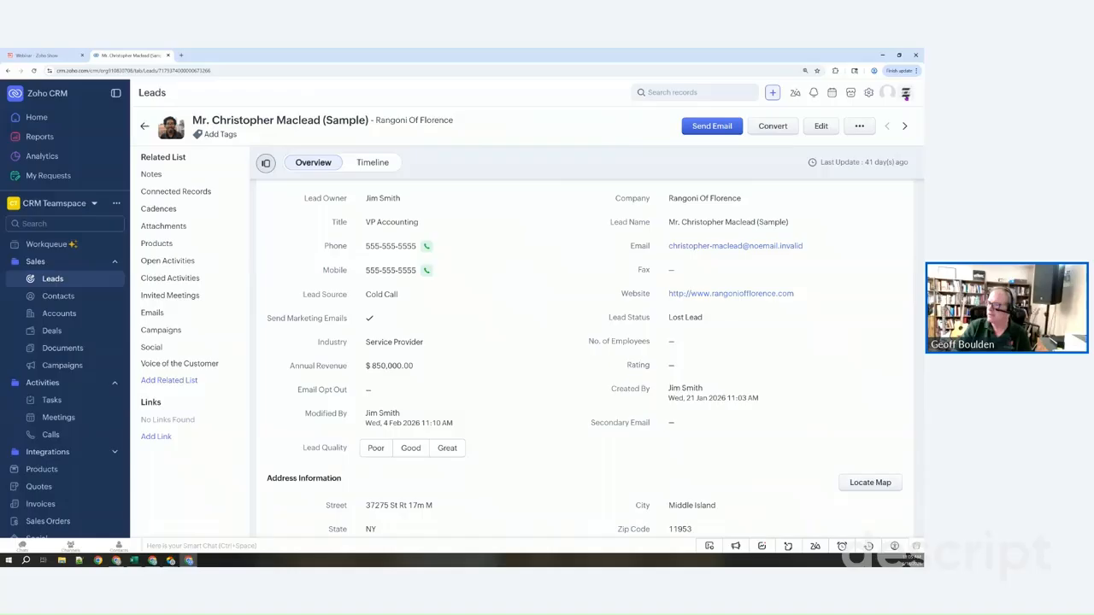
Step: Open the layout rules of the Leads module in the CRM setup
left_click(870, 92)
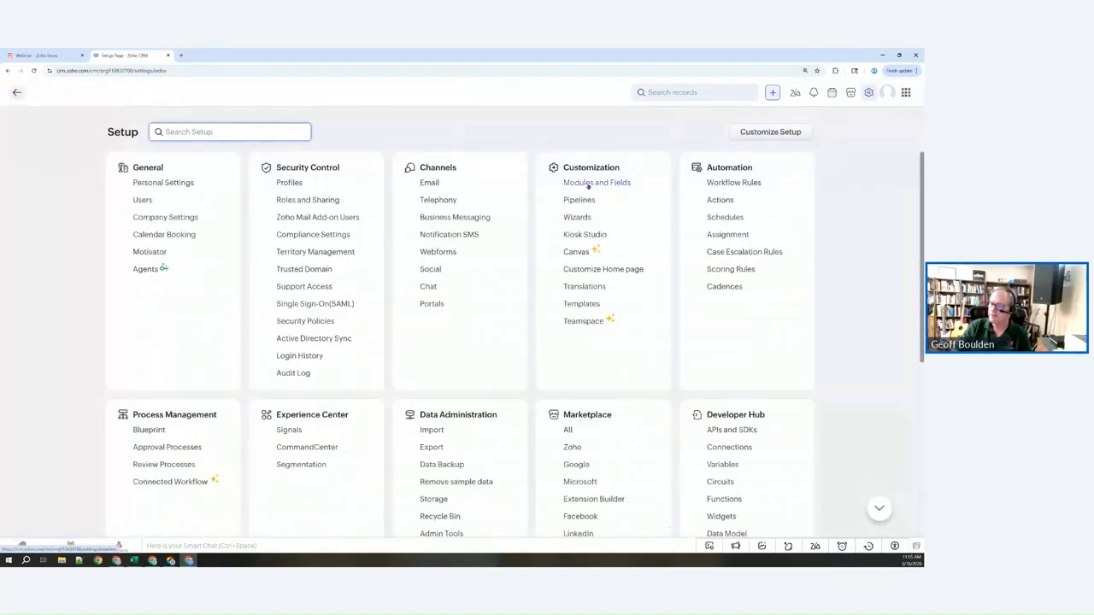
left_click(584, 181)
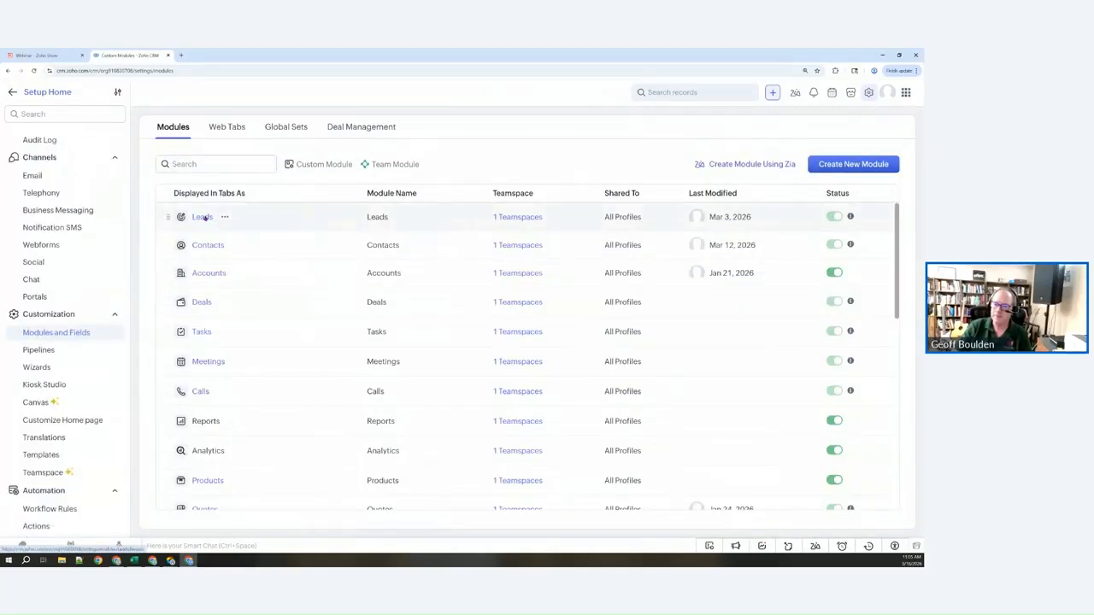
left_click(201, 217)
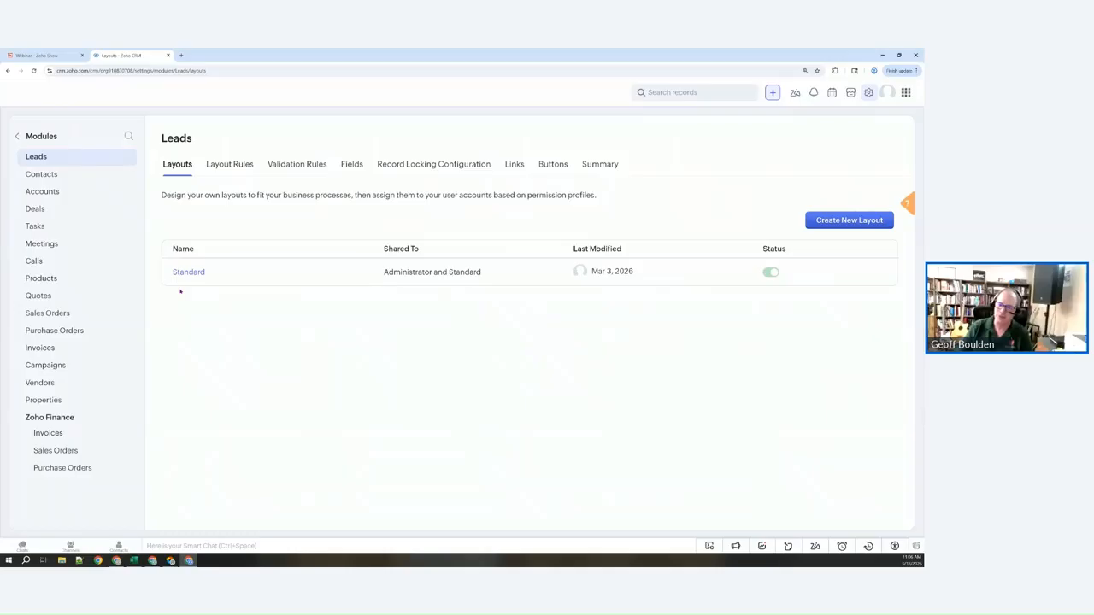
left_click(229, 163)
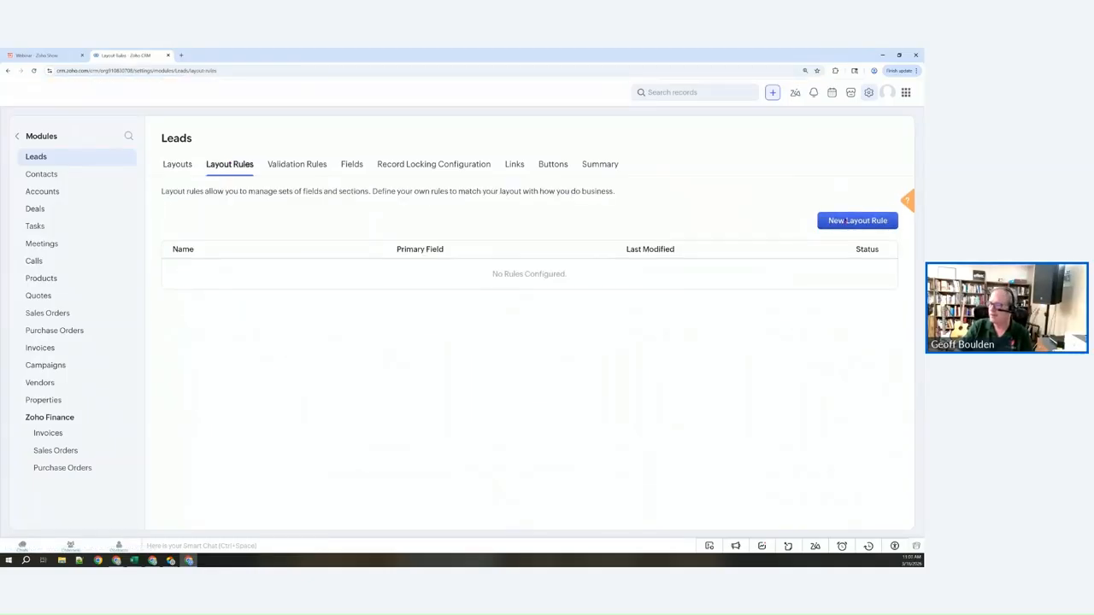
Step: Start a new layout rule named "Lead Status" with the description "Show Annual Revenue and Employees if contacted. Also Lead Quality"
left_click(852, 222)
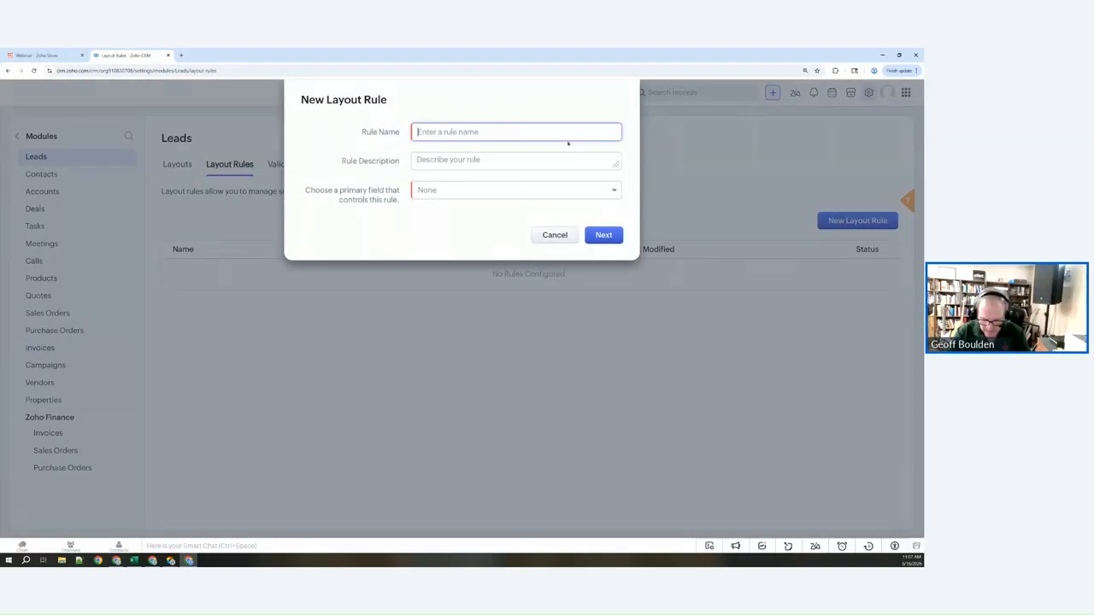
type("Le")
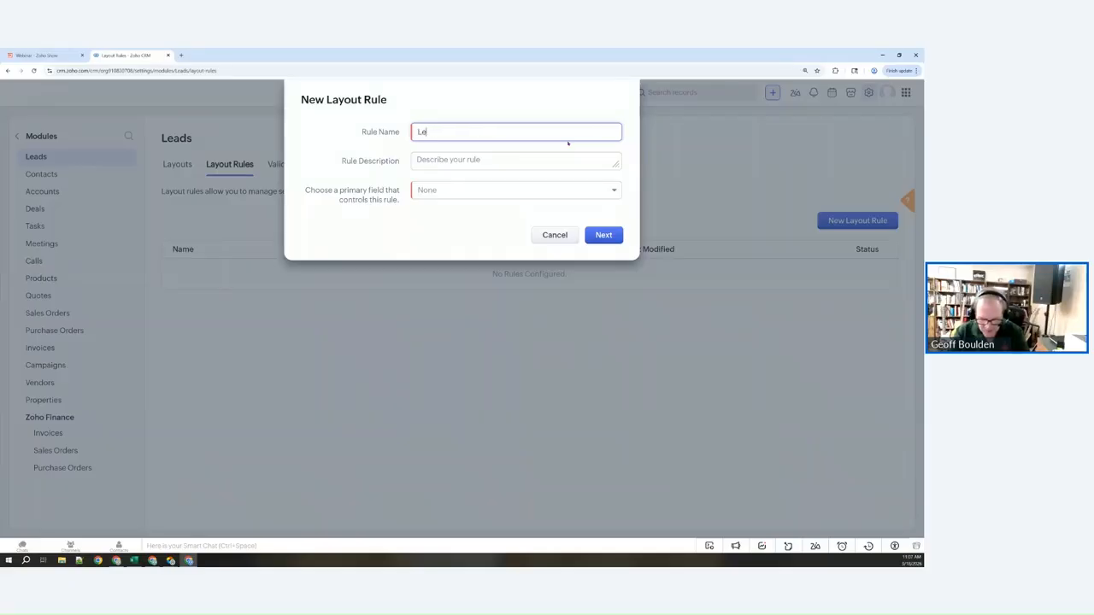
type("ad Status")
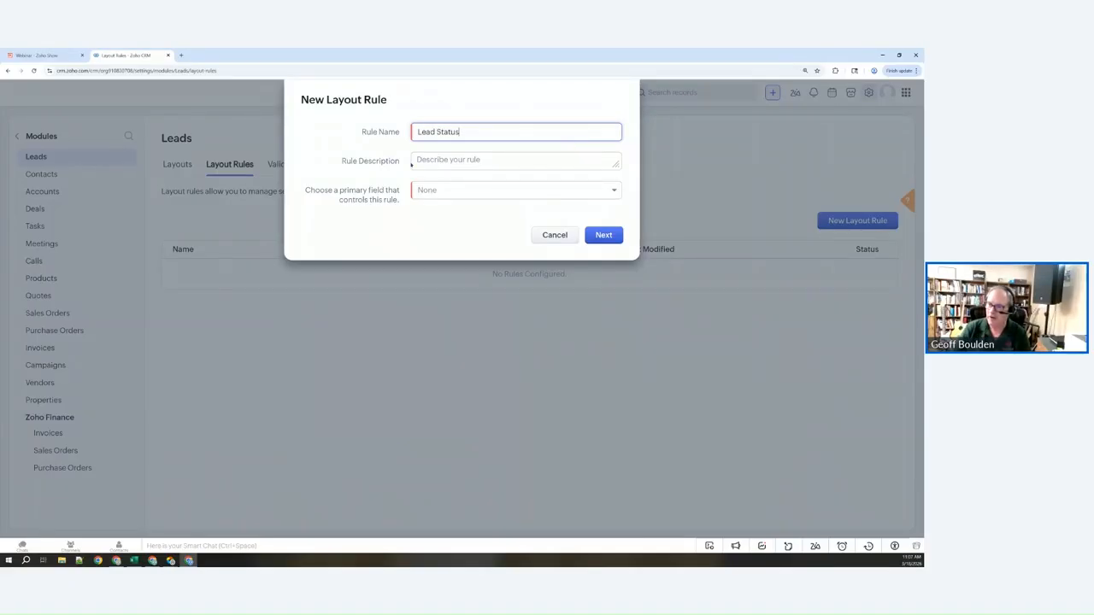
left_click(437, 160)
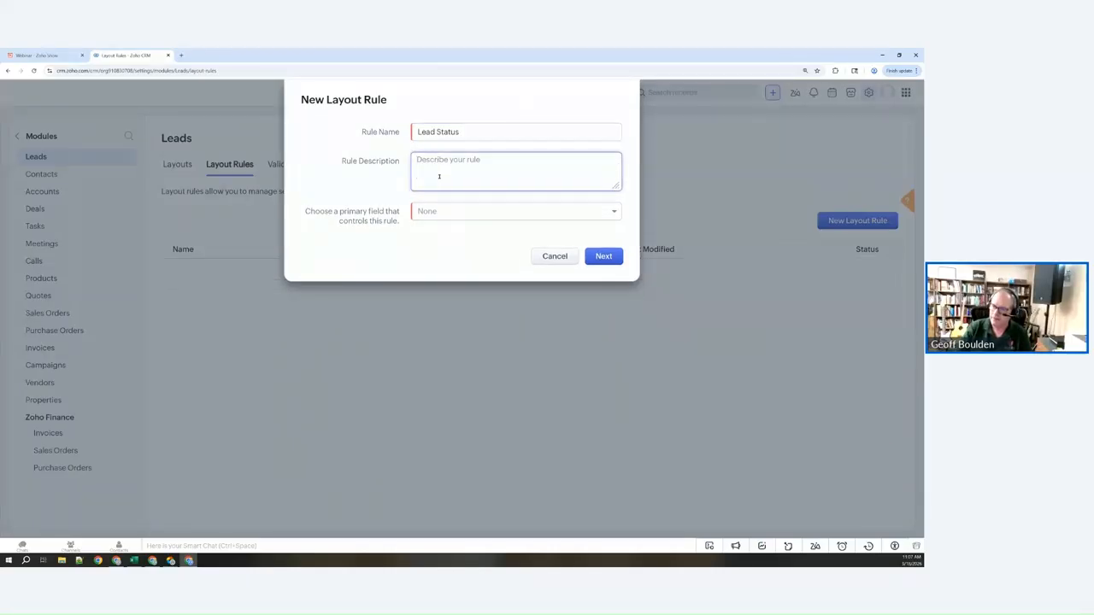
type("Show Annual Revenue and Employees if contact")
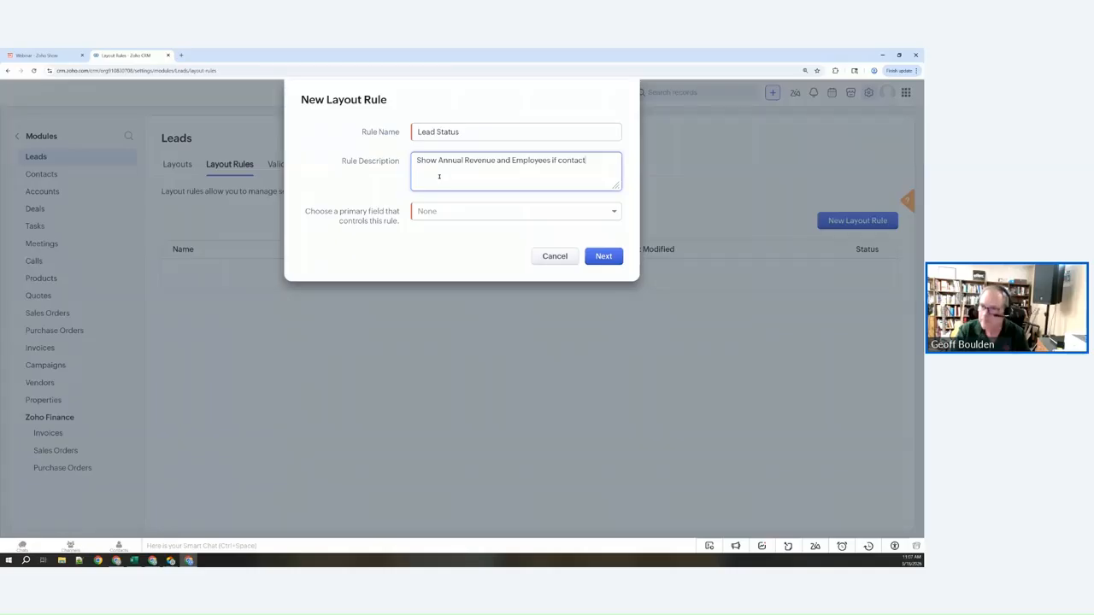
type("ed. Also")
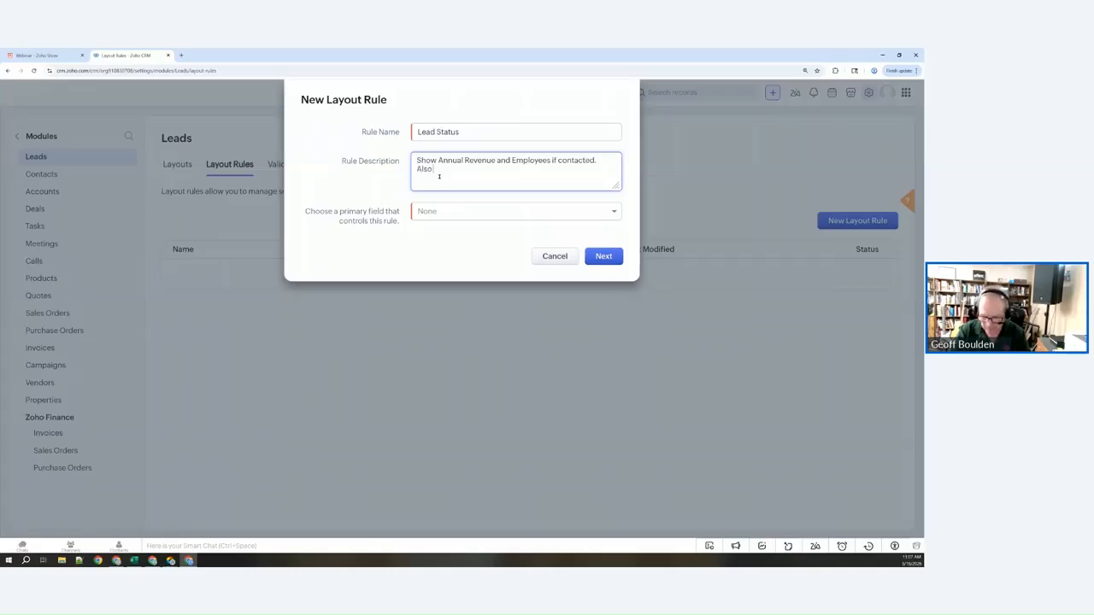
type(" Lead Q")
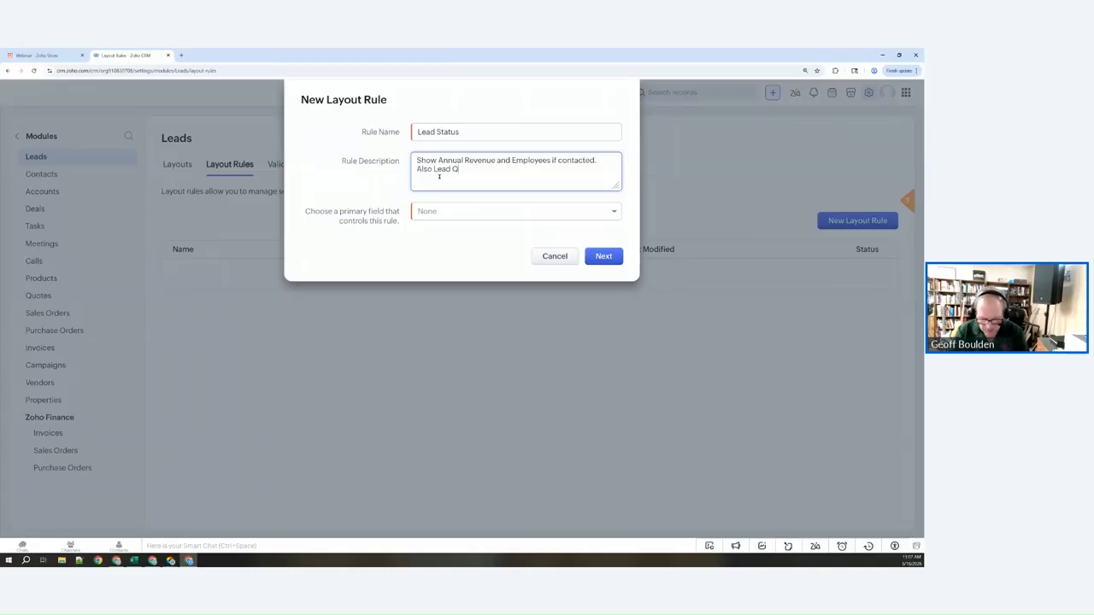
type("uality")
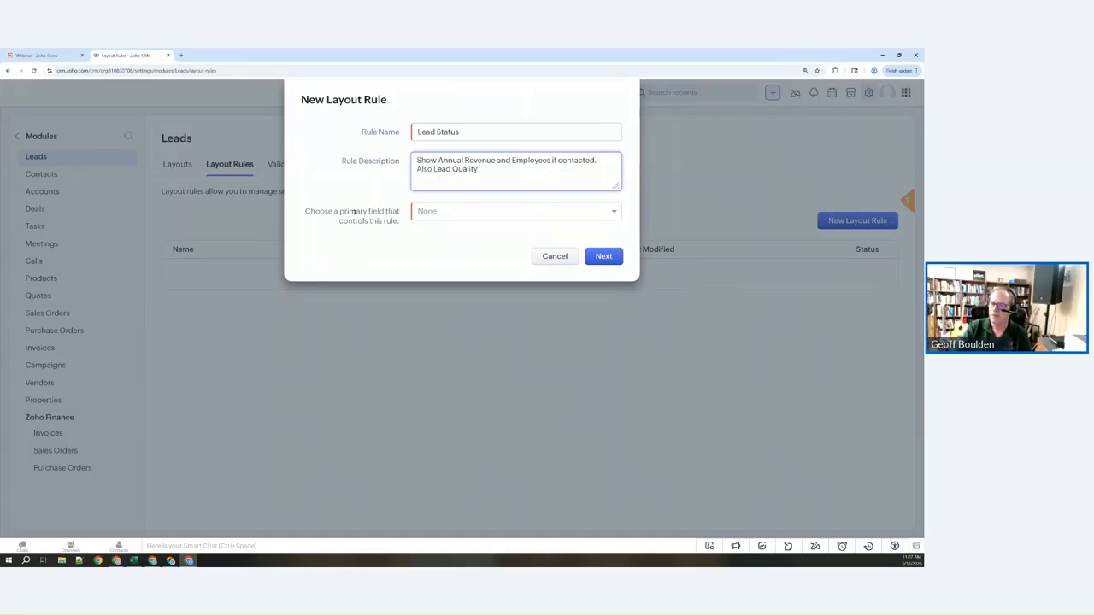
Step: Choose Lead Status as the primary field controlling the rule and continue to the rule's conditions
left_click(418, 213)
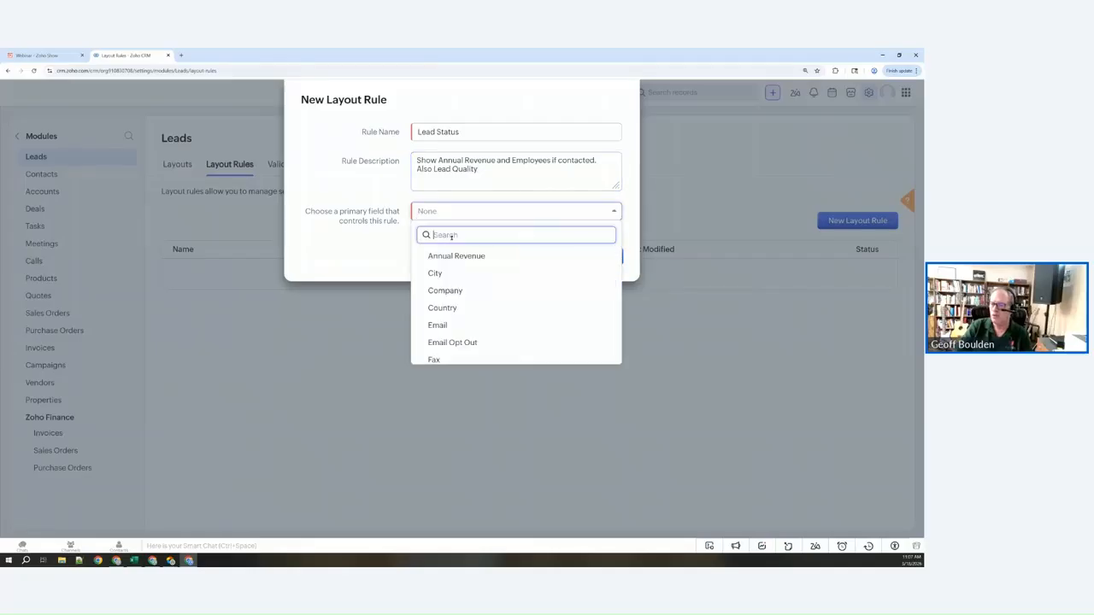
scroll(475, 276, "down", 4)
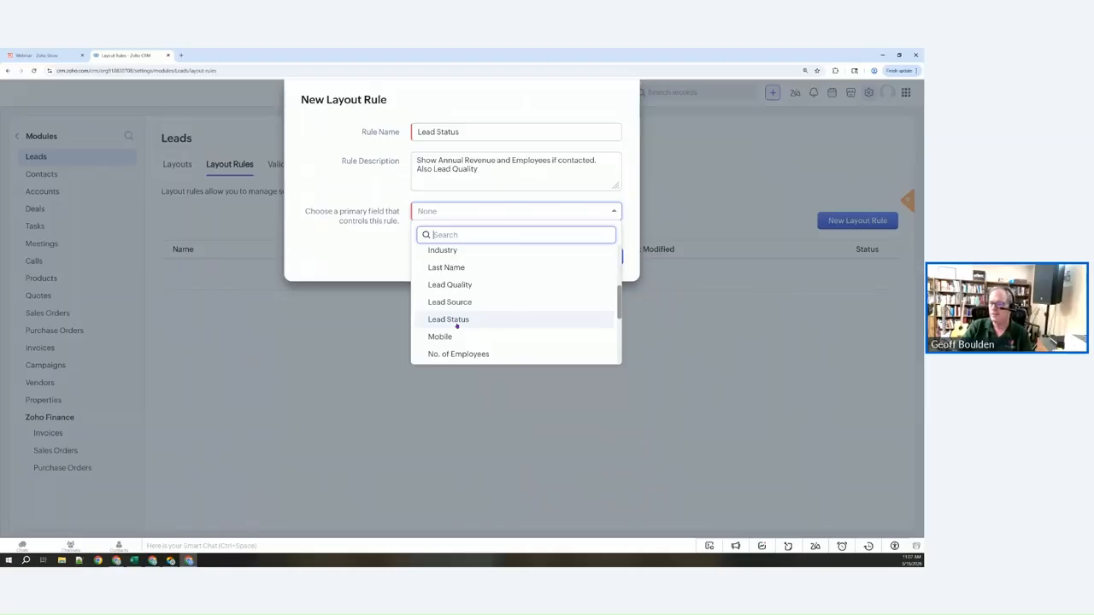
scroll(456, 325, "up", 1)
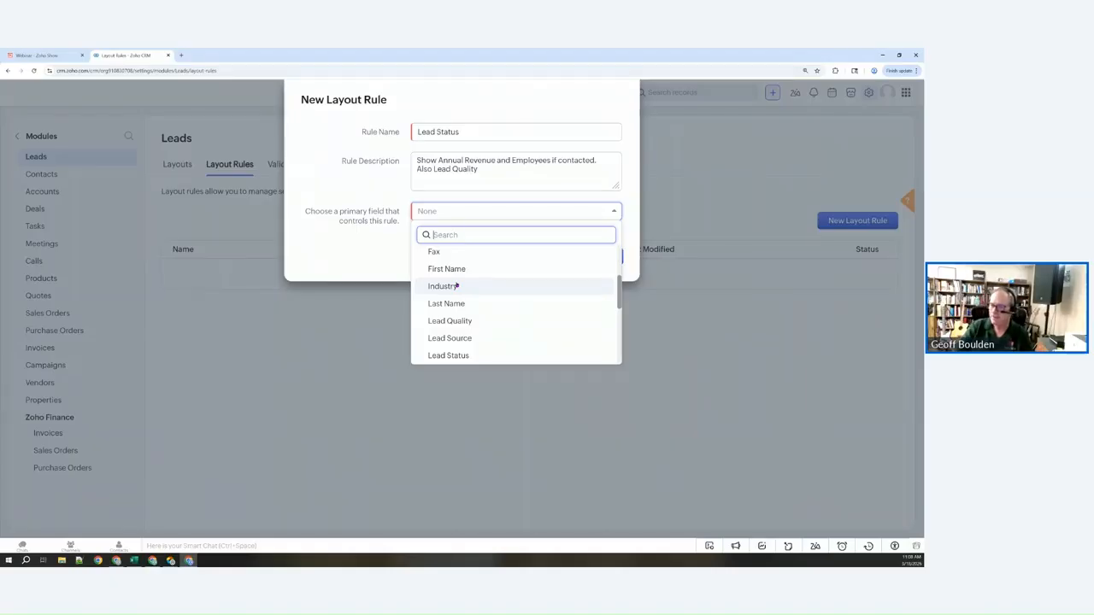
scroll(449, 287, "down", 1)
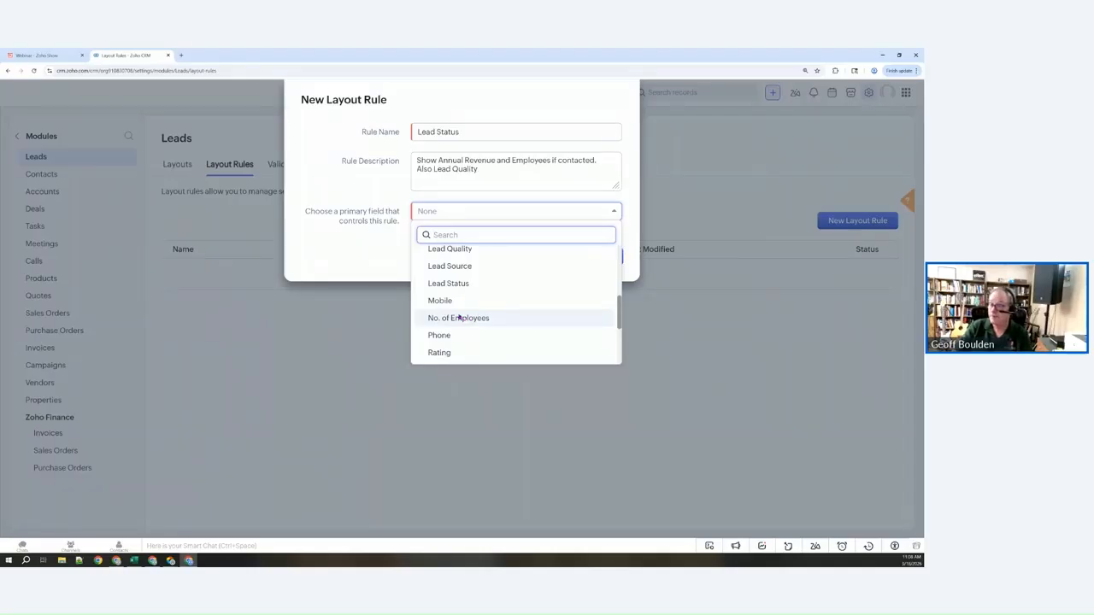
left_click(453, 284)
left_click(604, 255)
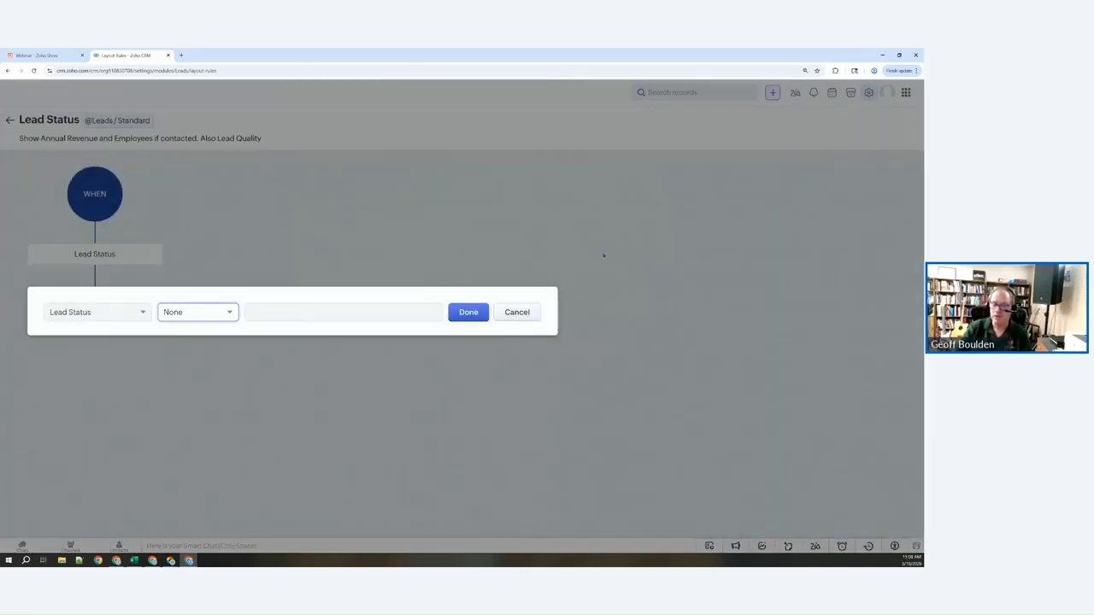
Step: Set the rule's first condition to Lead Status is Contacted
left_click(192, 313)
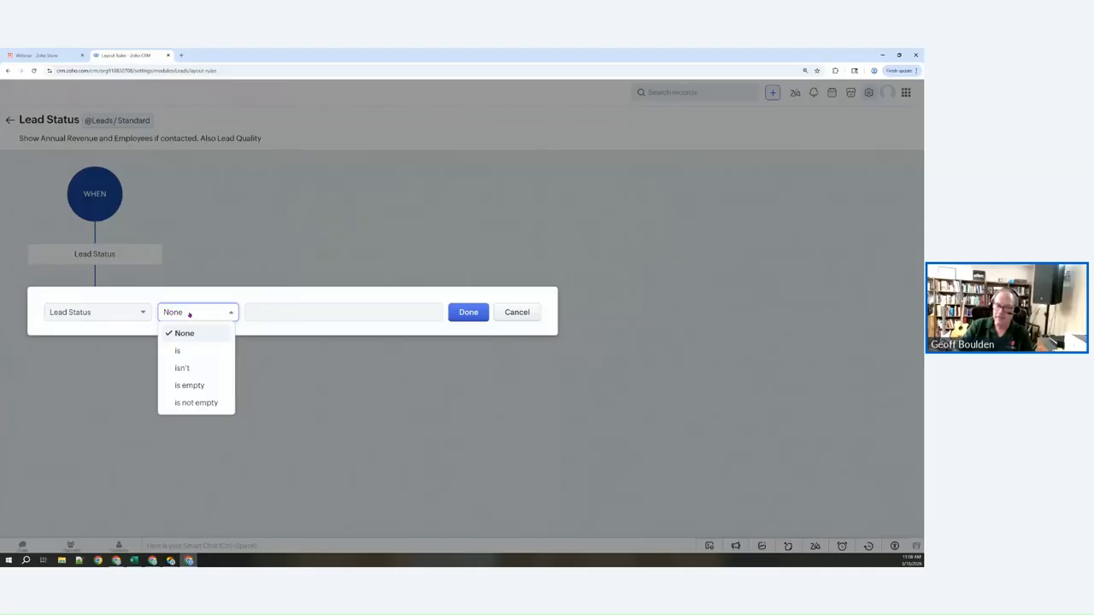
left_click(192, 352)
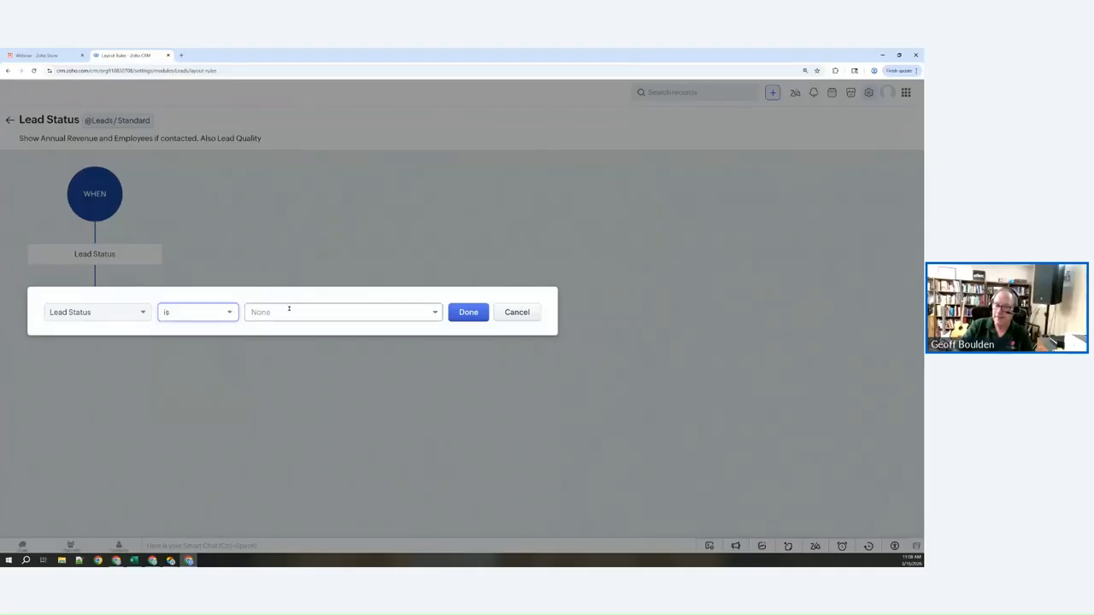
left_click(288, 312)
left_click(284, 367)
left_click(469, 312)
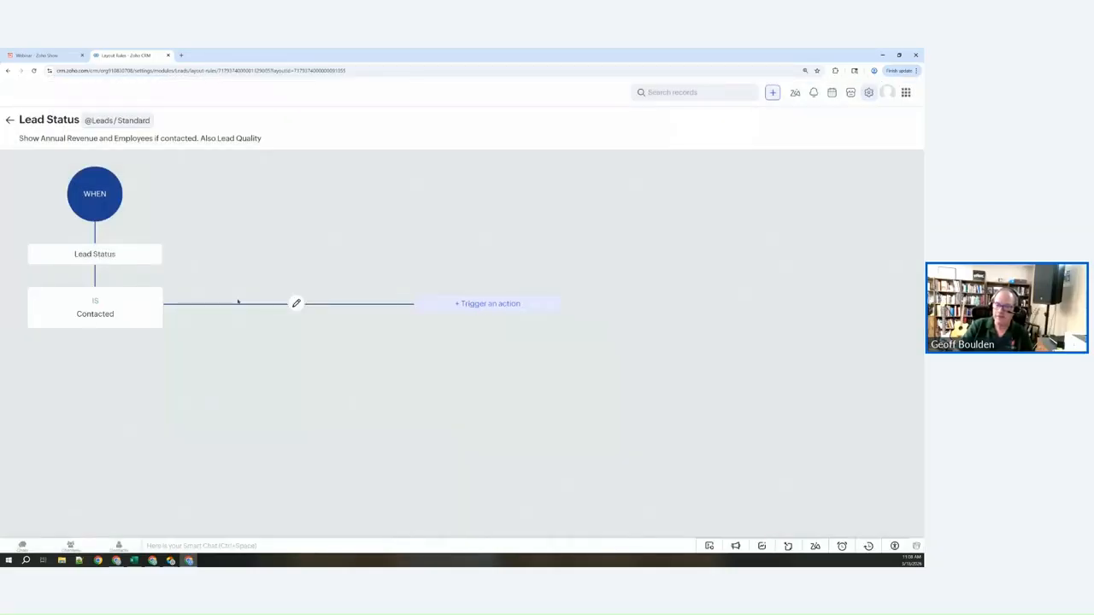
Step: Add a Show Fields action to the Contacted condition for No. of Employees, Annual Revenue and Lead Quality, and save it
left_click(486, 306)
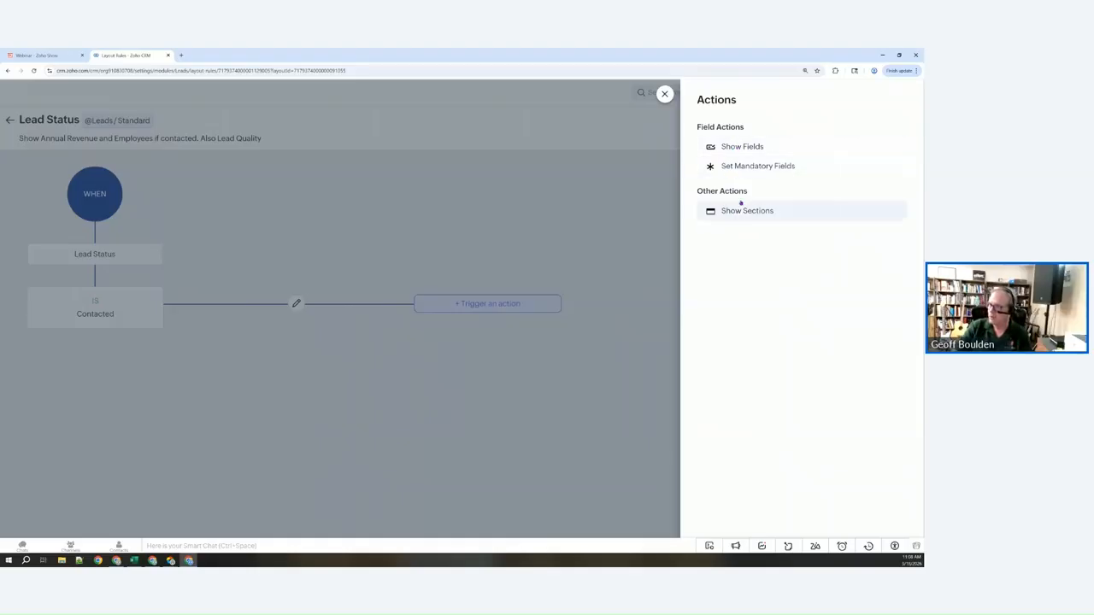
left_click(753, 148)
left_click(752, 159)
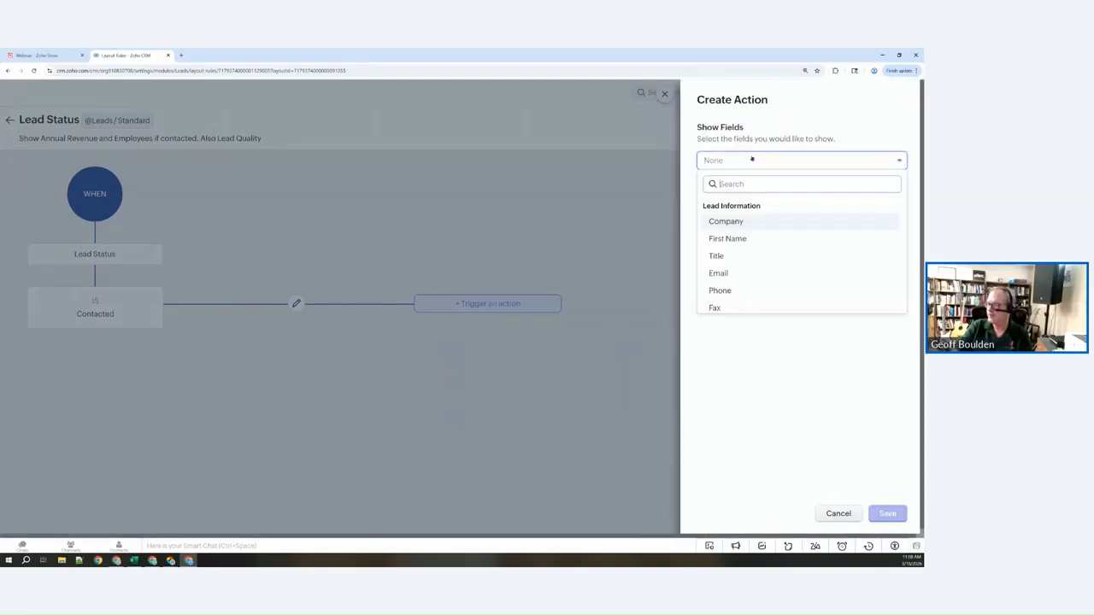
type("no")
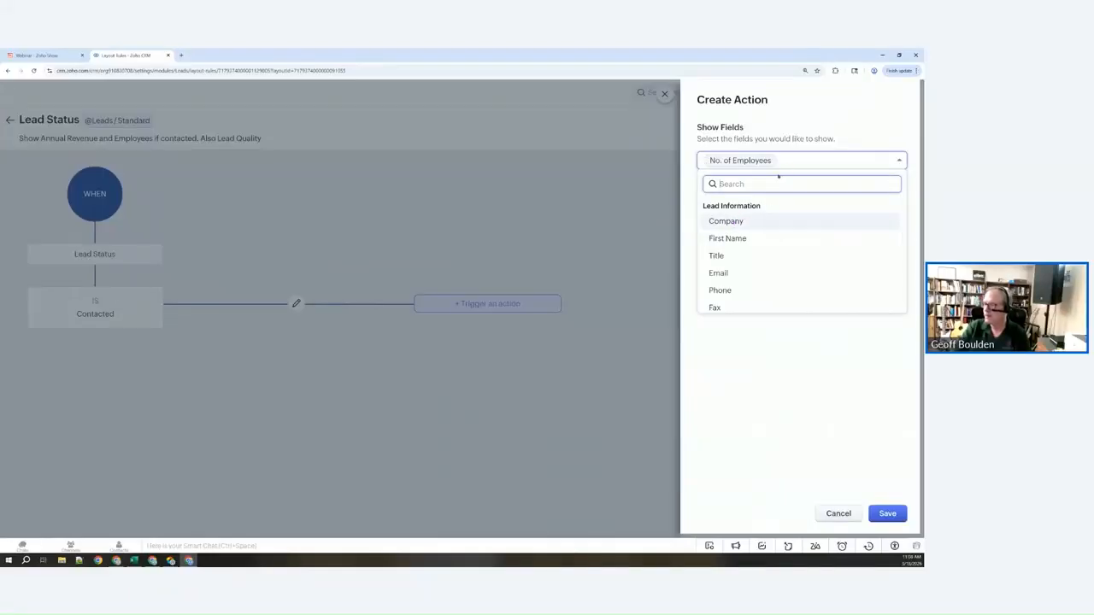
type("ann")
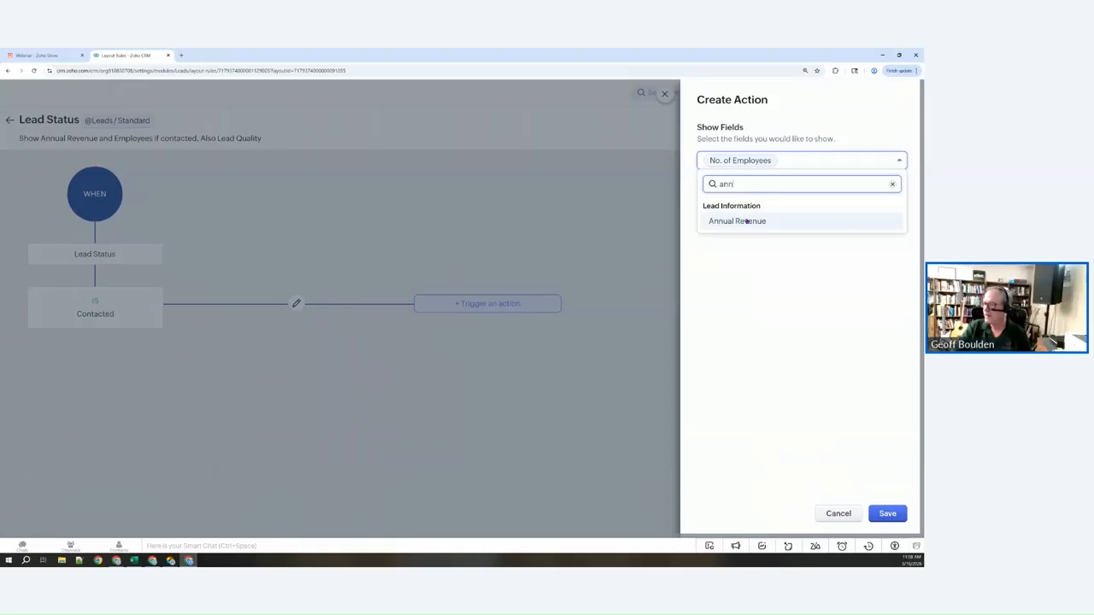
left_click(748, 220)
type("lead")
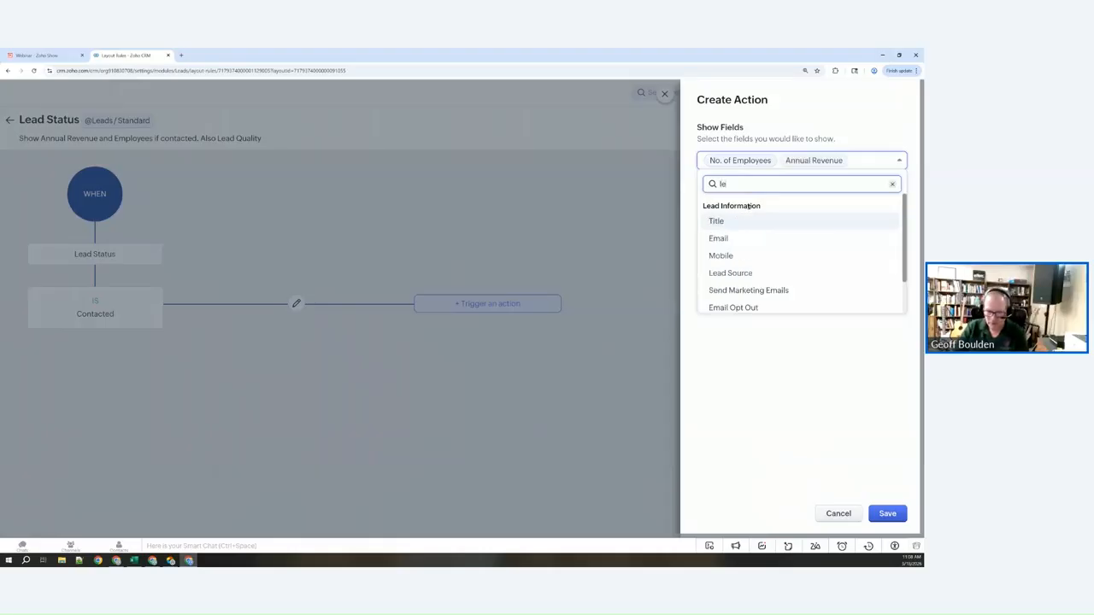
left_click(732, 238)
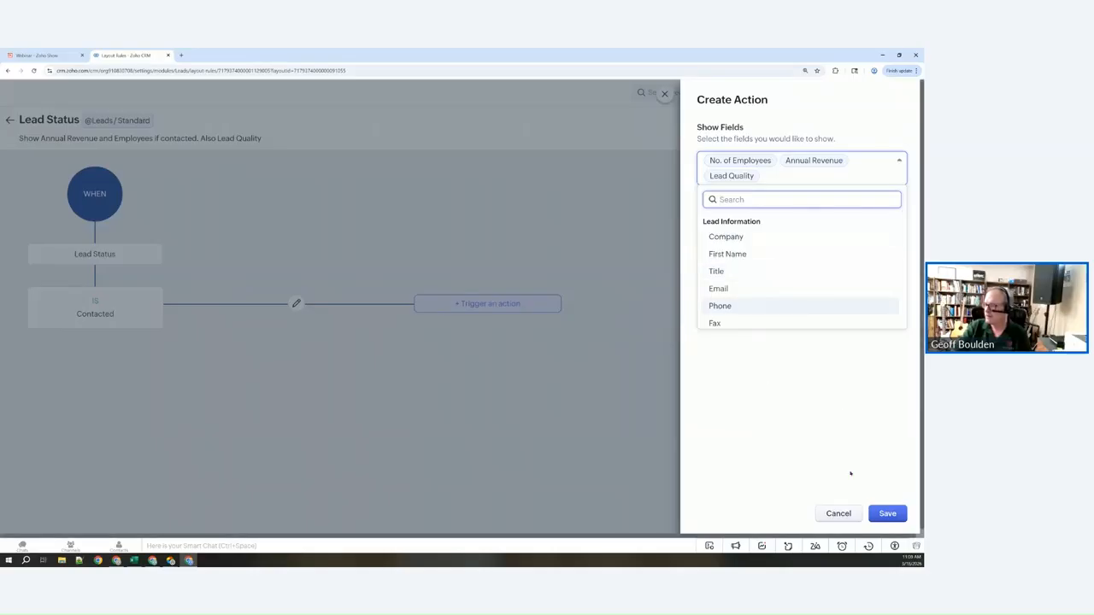
left_click(842, 408)
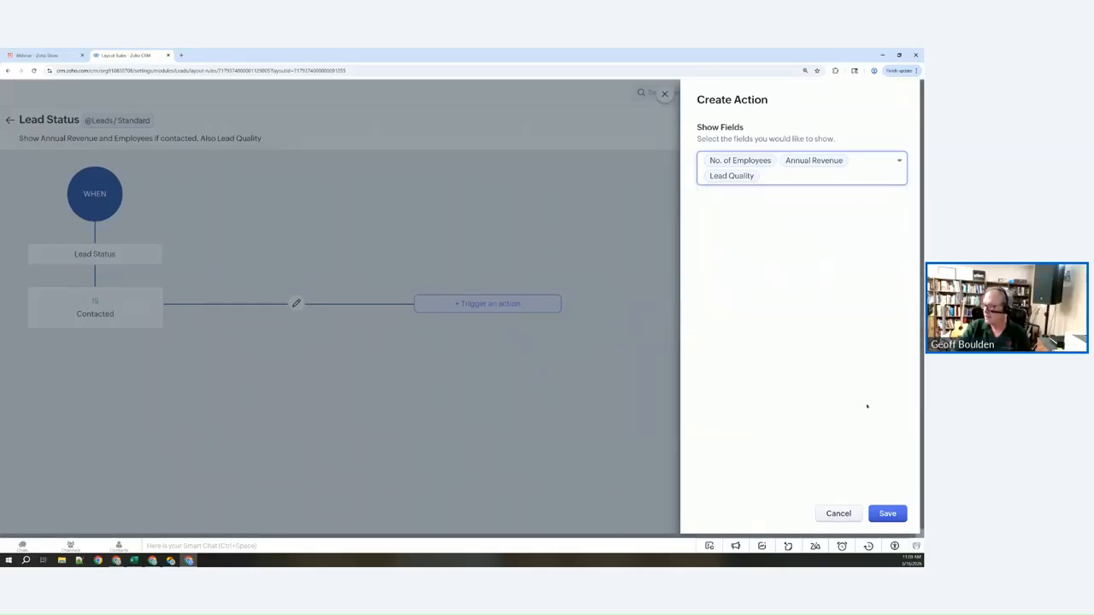
left_click(888, 513)
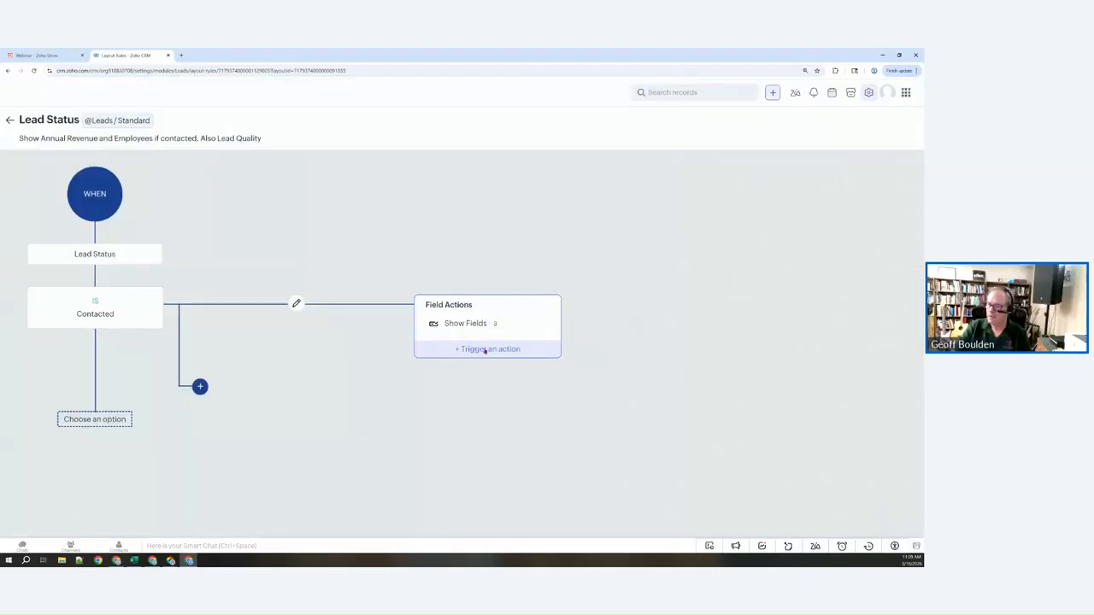
Step: Add a Set Mandatory Fields action to the Contacted condition that makes Lead Quality mandatory, and save it
left_click(487, 349)
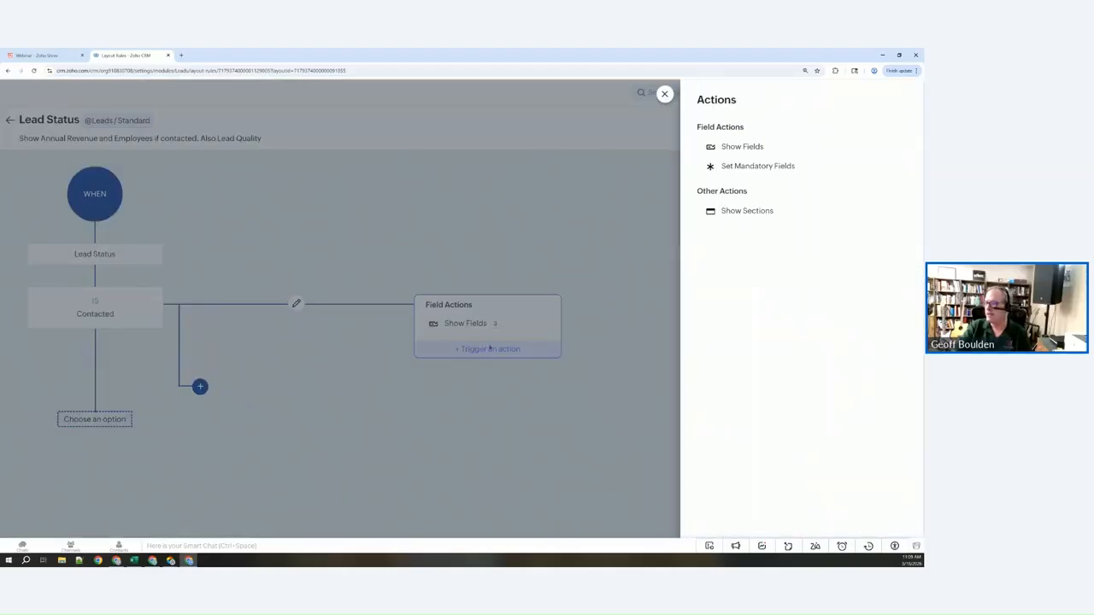
left_click(747, 167)
left_click(747, 166)
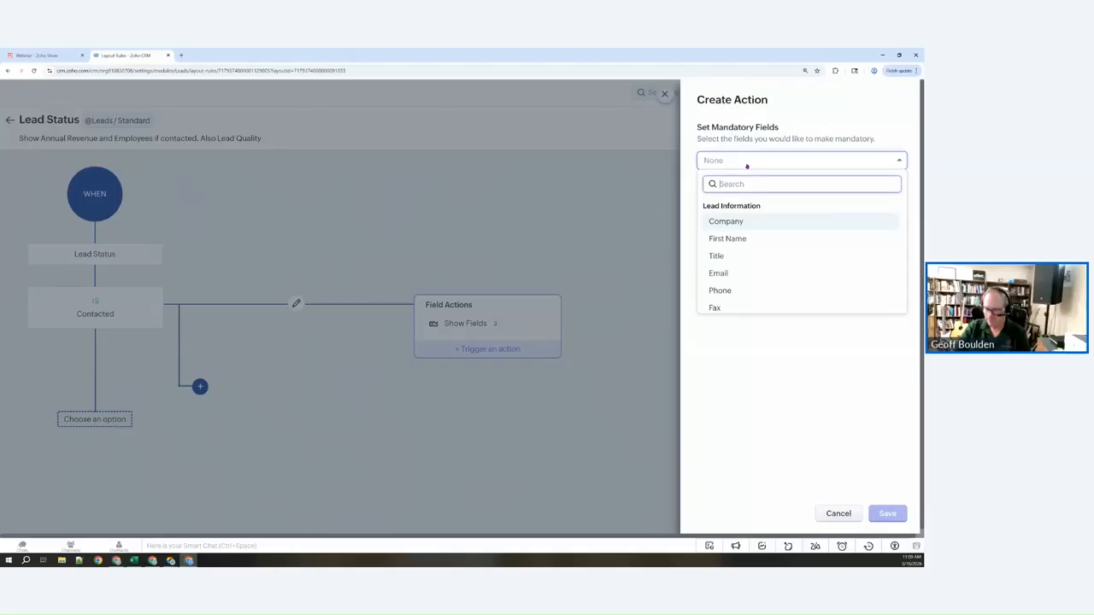
type("lead")
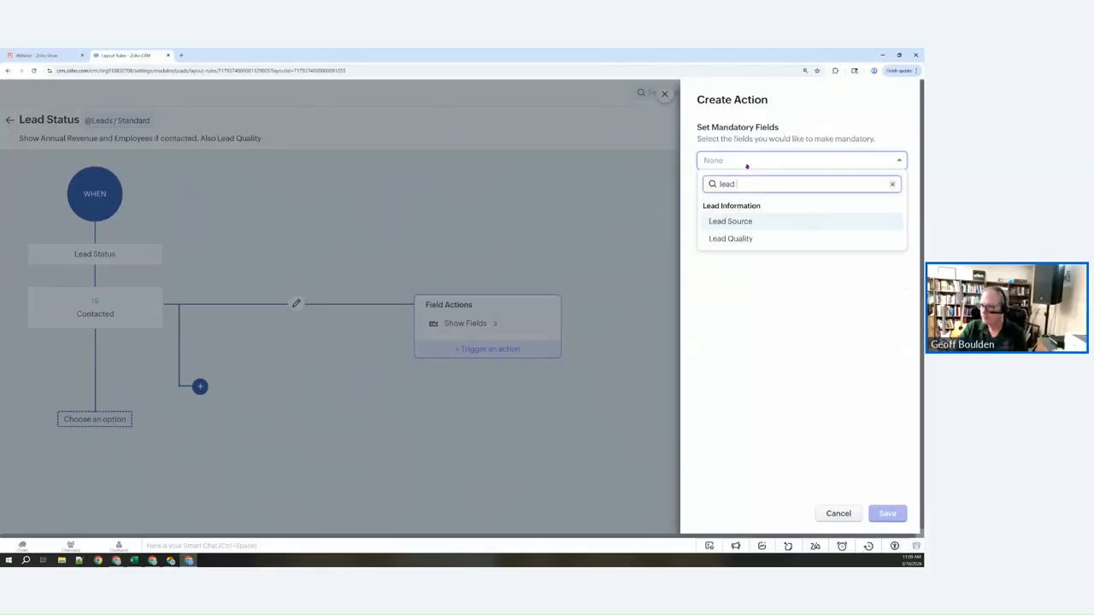
left_click(732, 240)
left_click(804, 420)
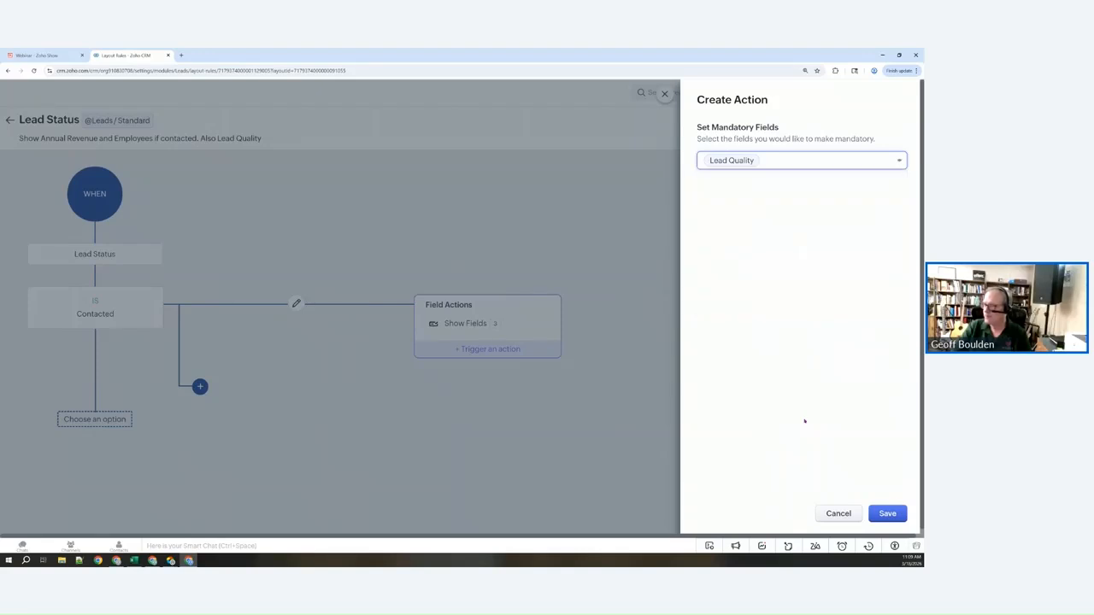
left_click(887, 513)
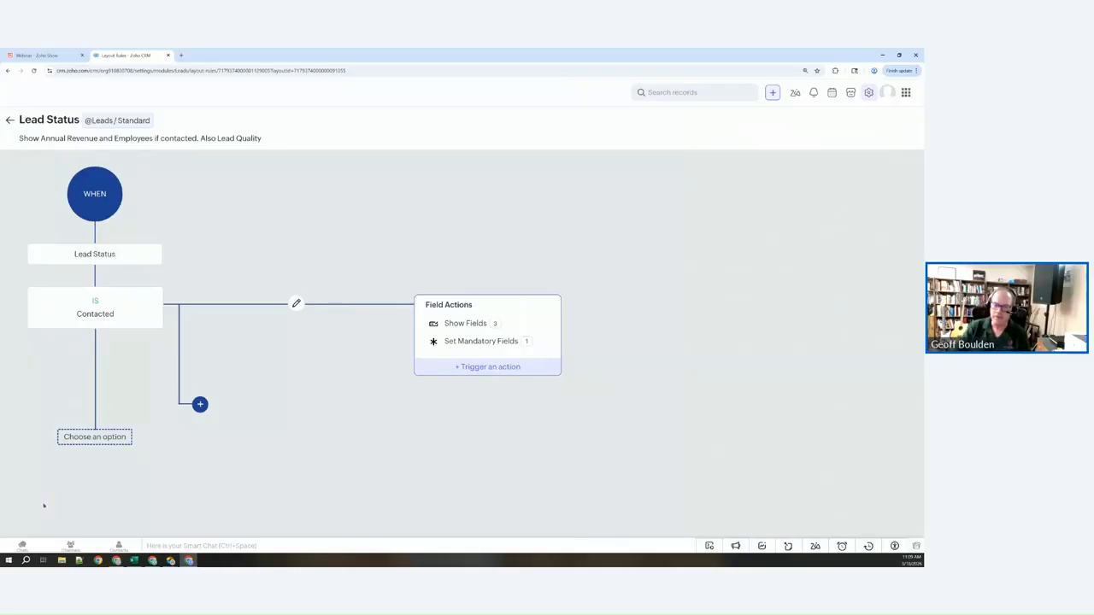
Step: Add a second condition to the rule for Lead Status is Junk Lead
left_click(102, 438)
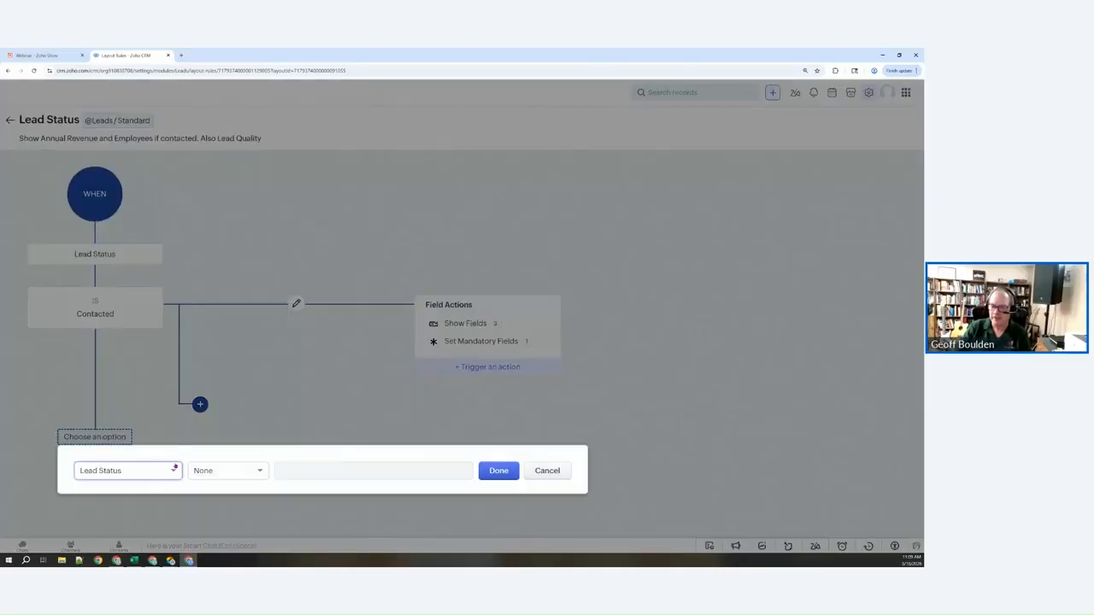
left_click(200, 472)
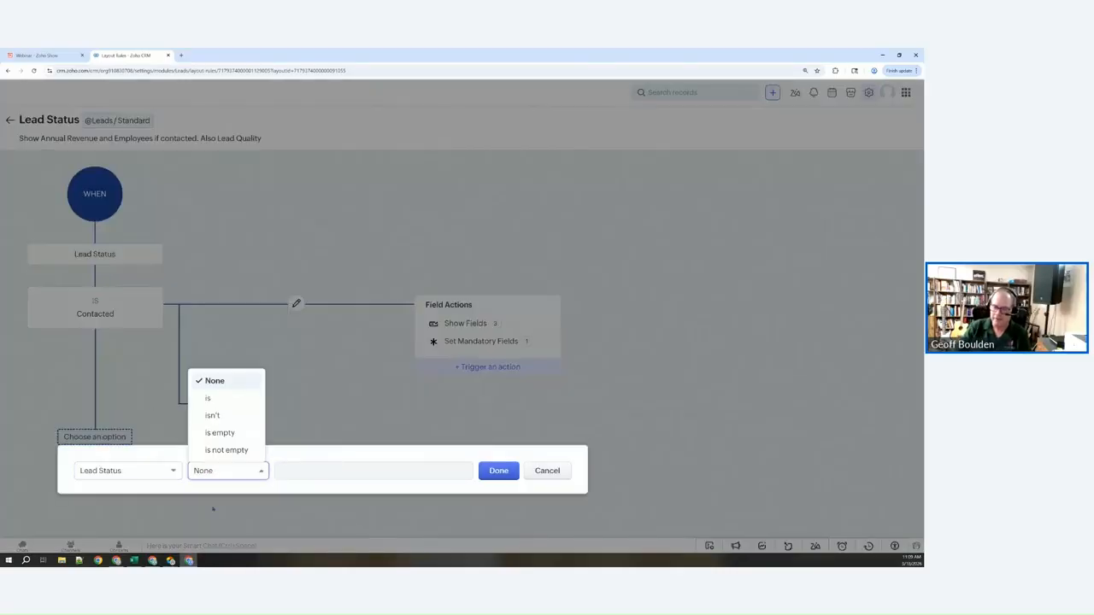
left_click(229, 398)
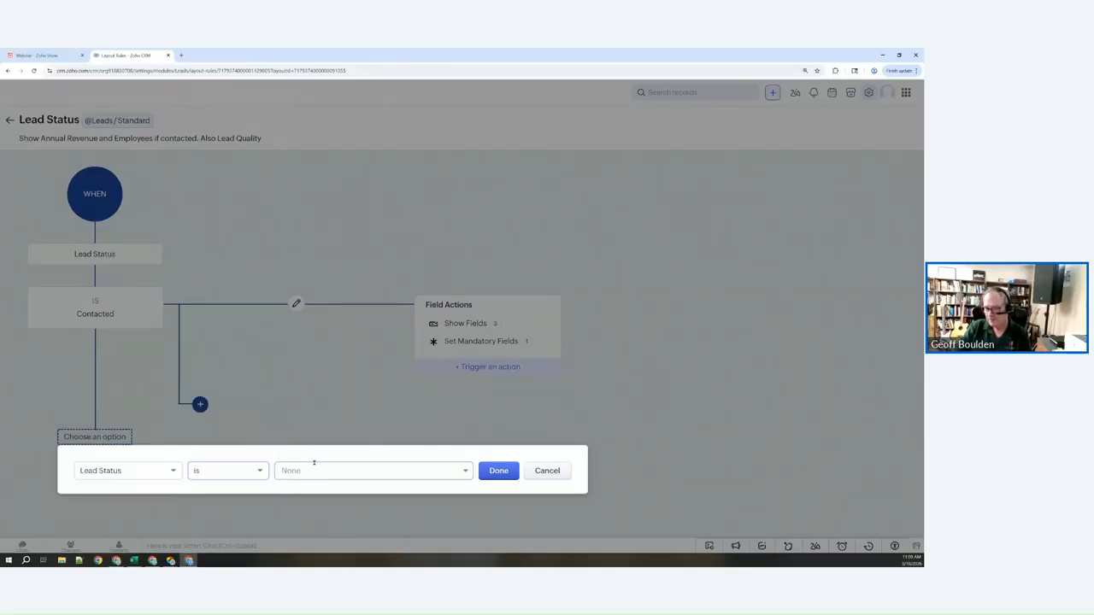
left_click(313, 466)
left_click(323, 405)
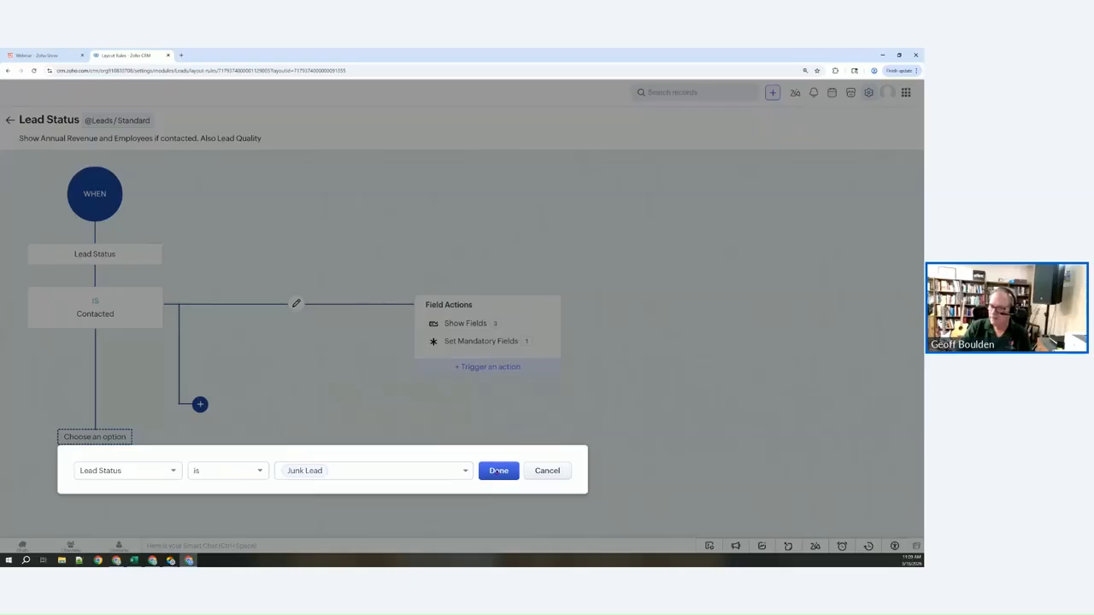
left_click(498, 470)
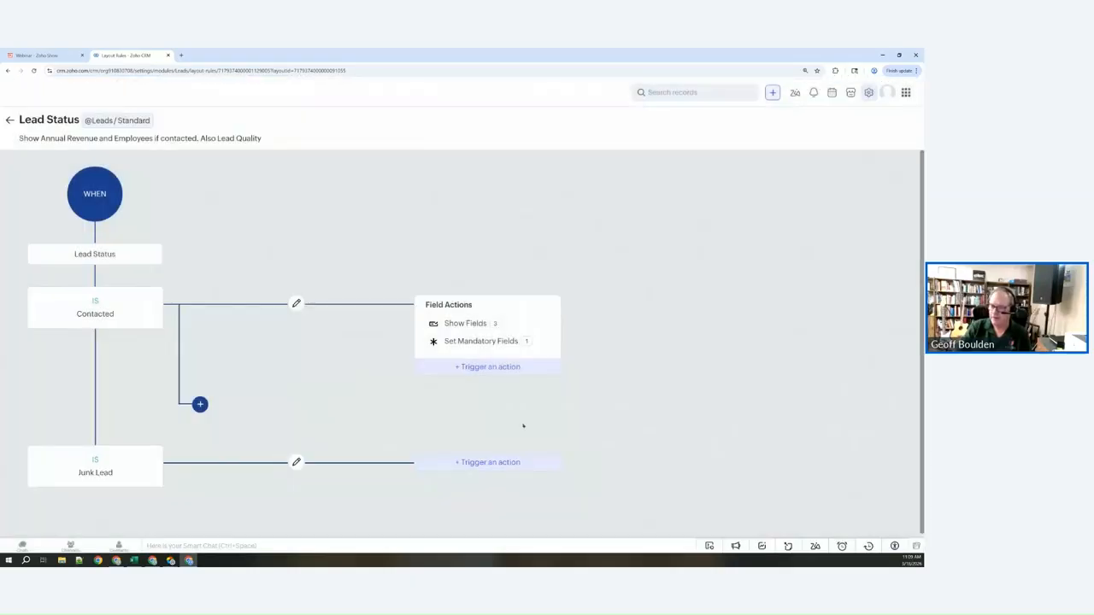
Step: Add a Show Fields action to the Junk Lead condition for the Description field, and save it
left_click(510, 463)
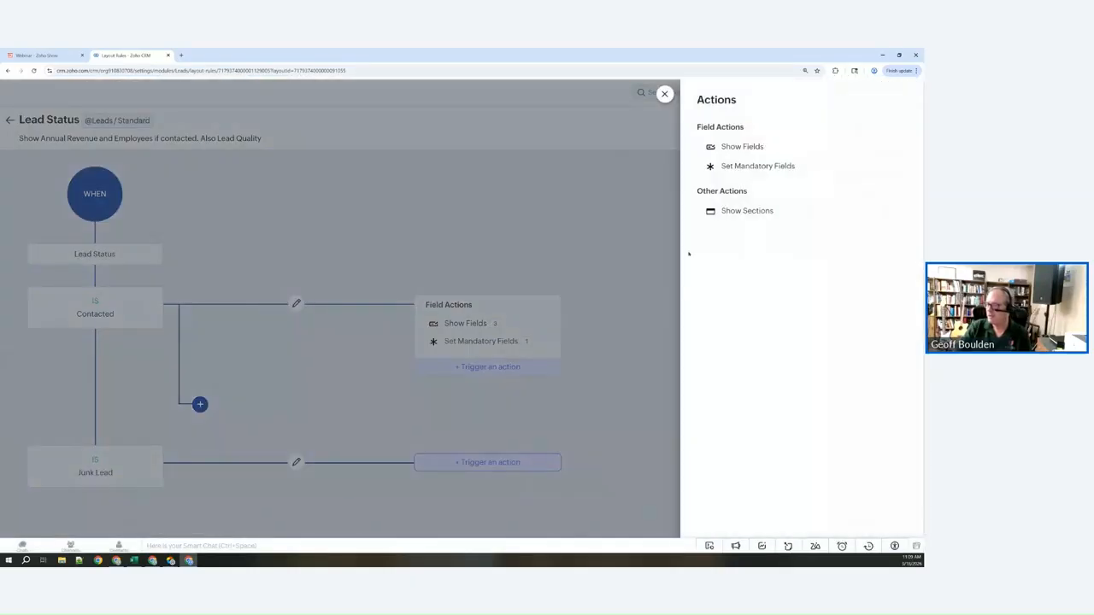
left_click(731, 146)
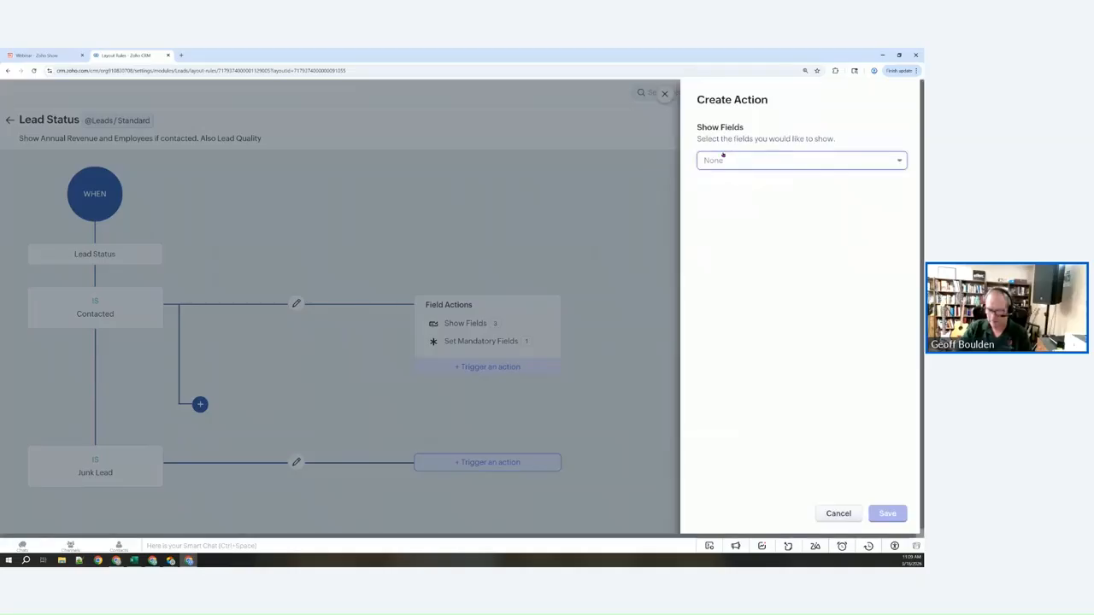
left_click(737, 158)
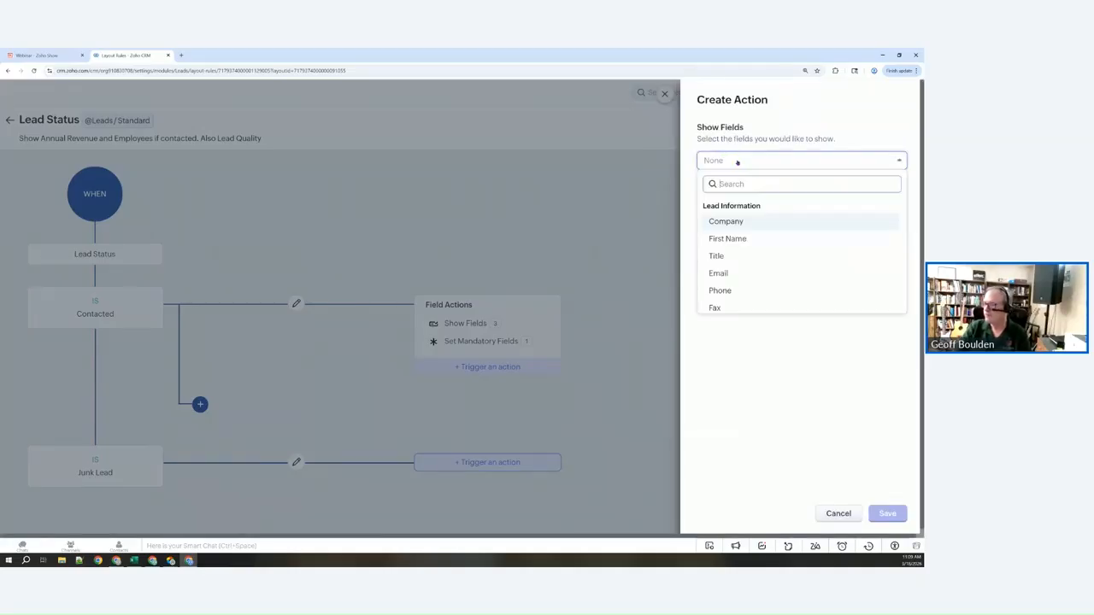
type("no")
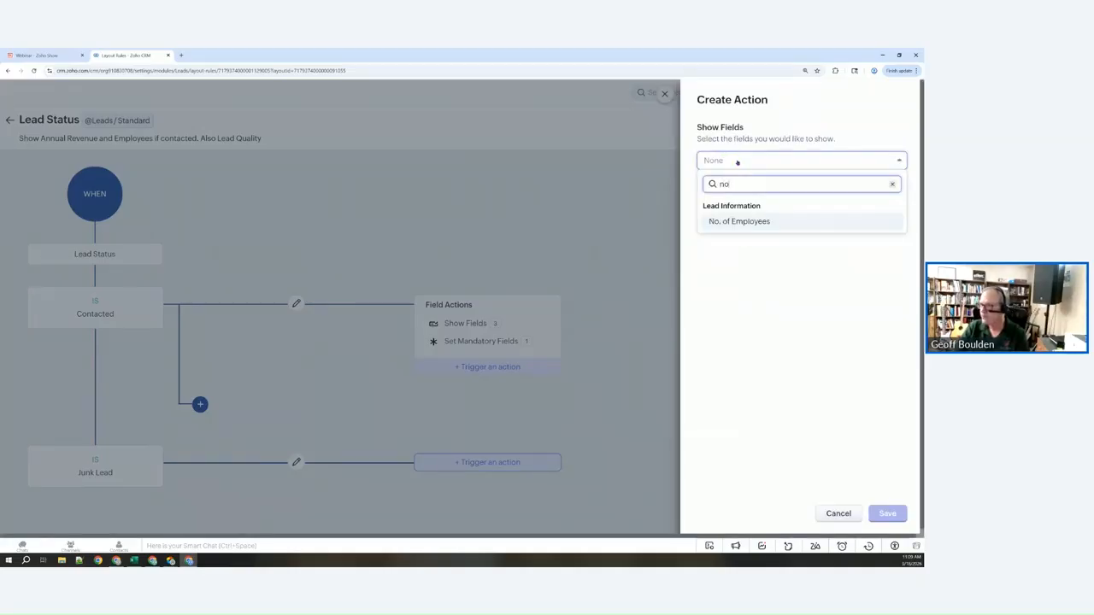
key("BackSpace")
key("BackSpace")
type("descript")
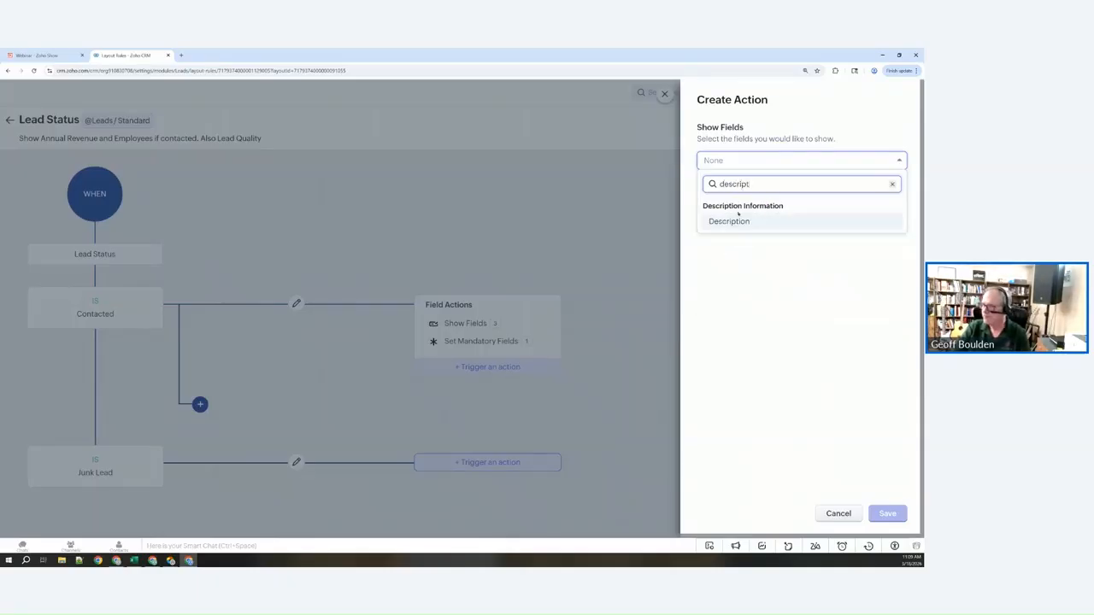
left_click(731, 221)
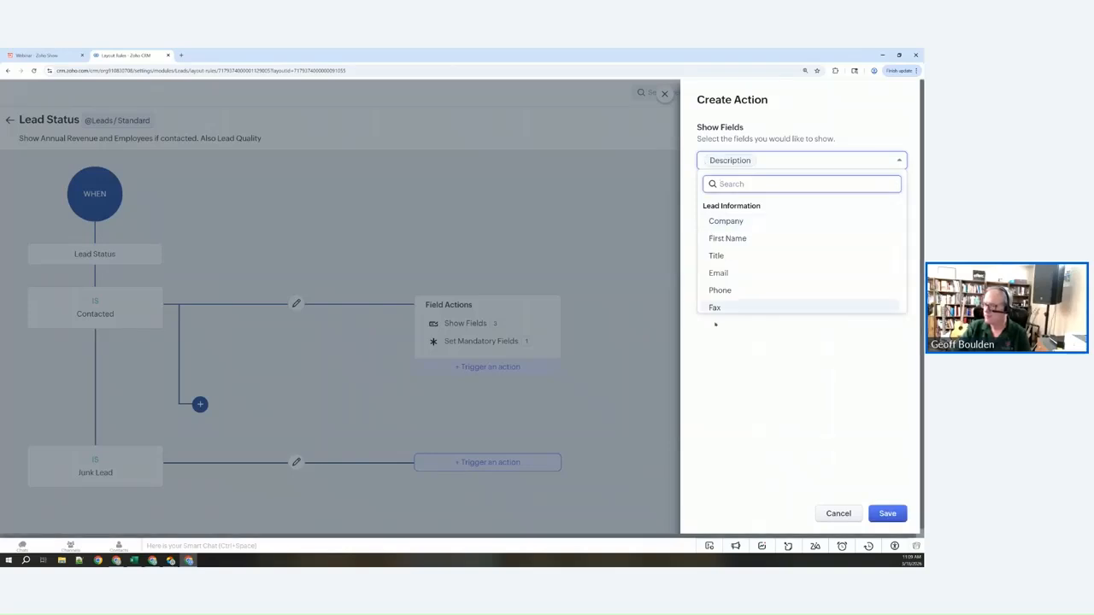
left_click(717, 363)
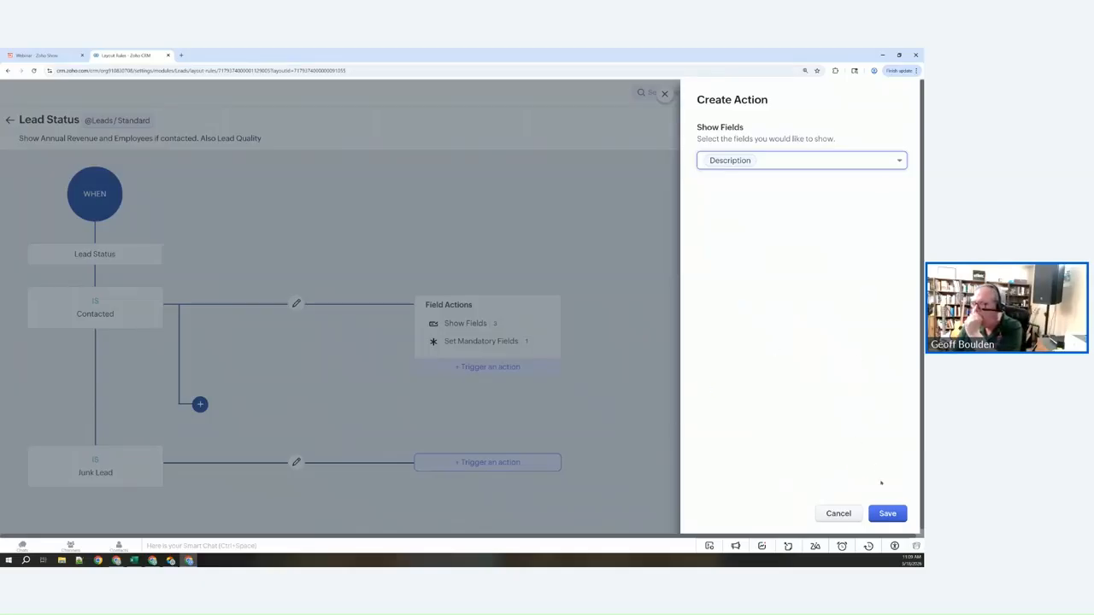
left_click(891, 512)
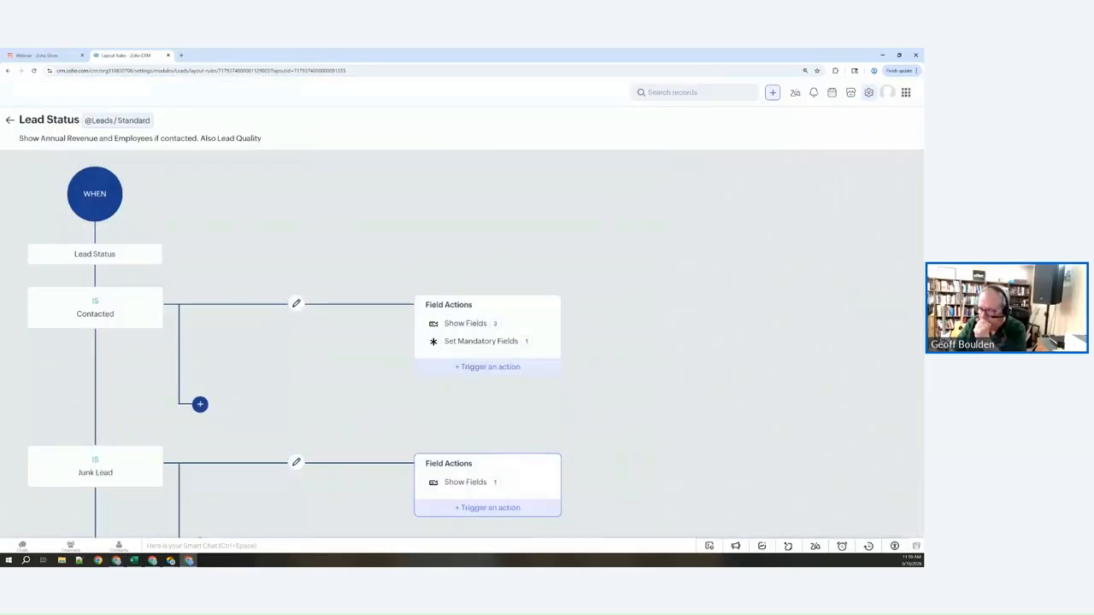
Step: Add a Set Mandatory Fields action to the Junk Lead condition that makes Description mandatory, and save it
left_click(493, 505)
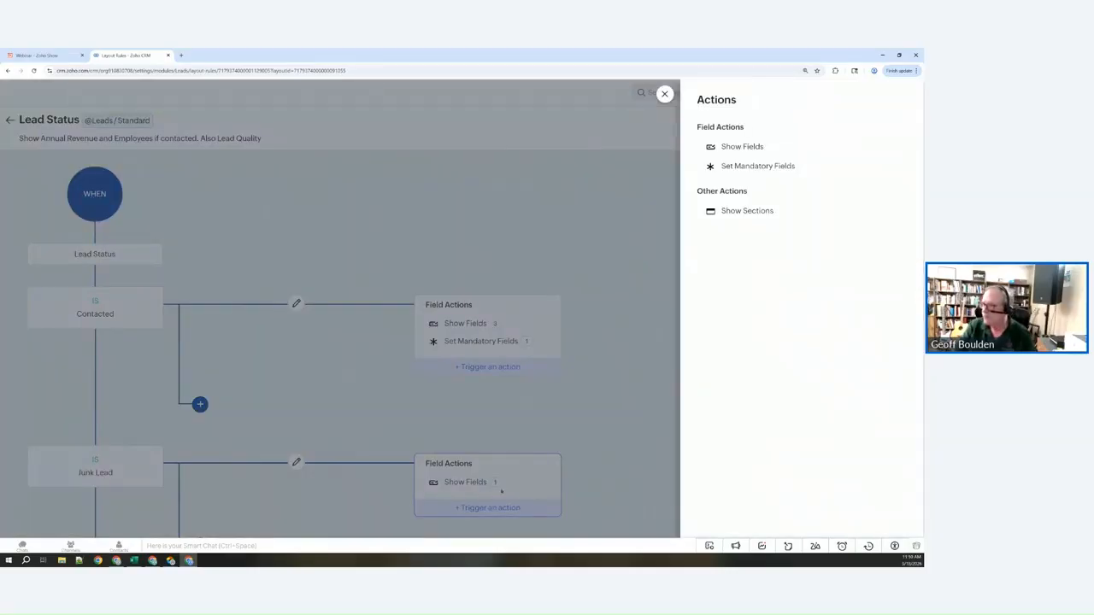
left_click(756, 167)
left_click(736, 160)
type("description")
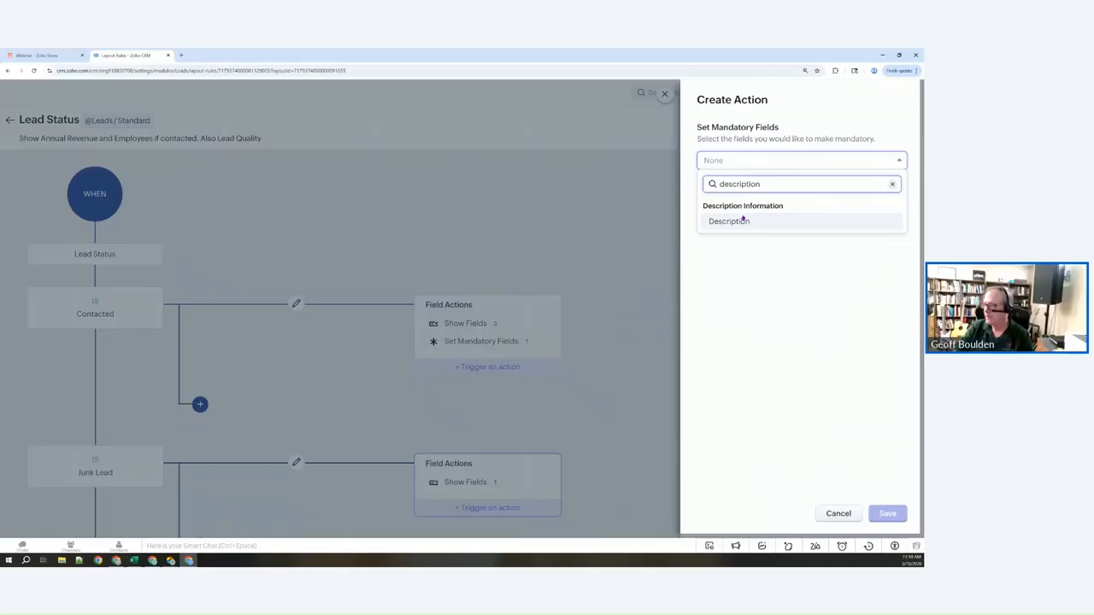
left_click(744, 219)
left_click(878, 507)
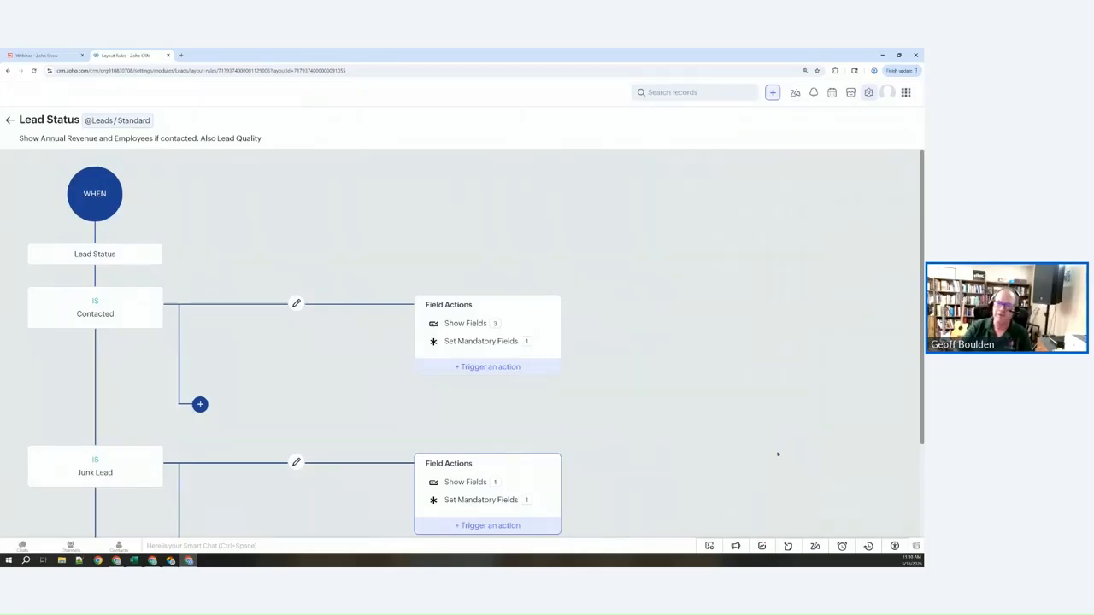
Step: Leave the rule and the setup area, and open the Rangoni Of Florence lead from the Leads list
left_click(9, 119)
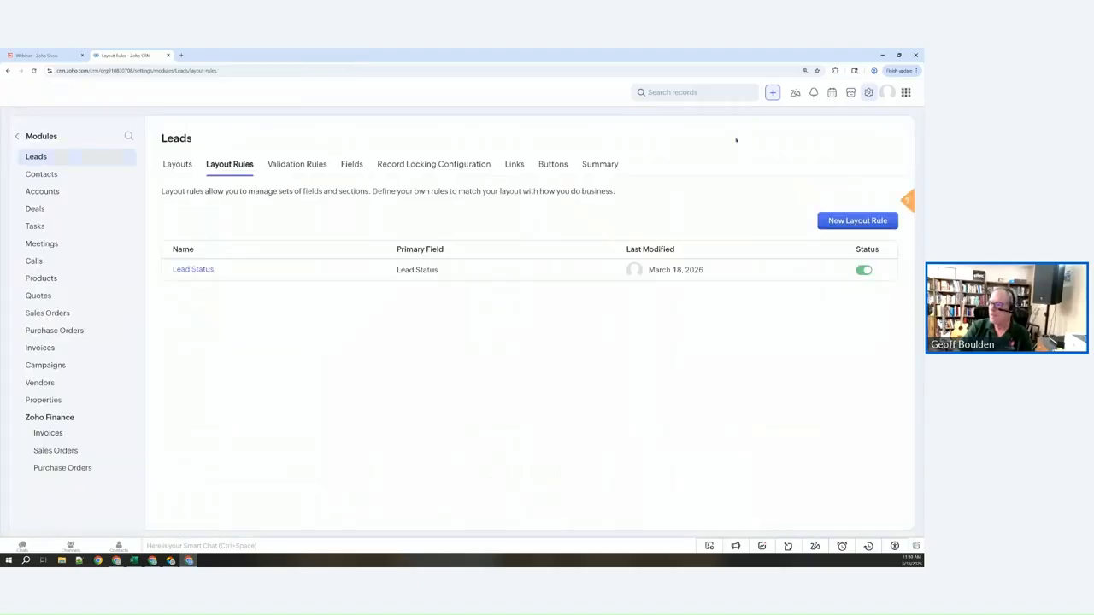
left_click(18, 137)
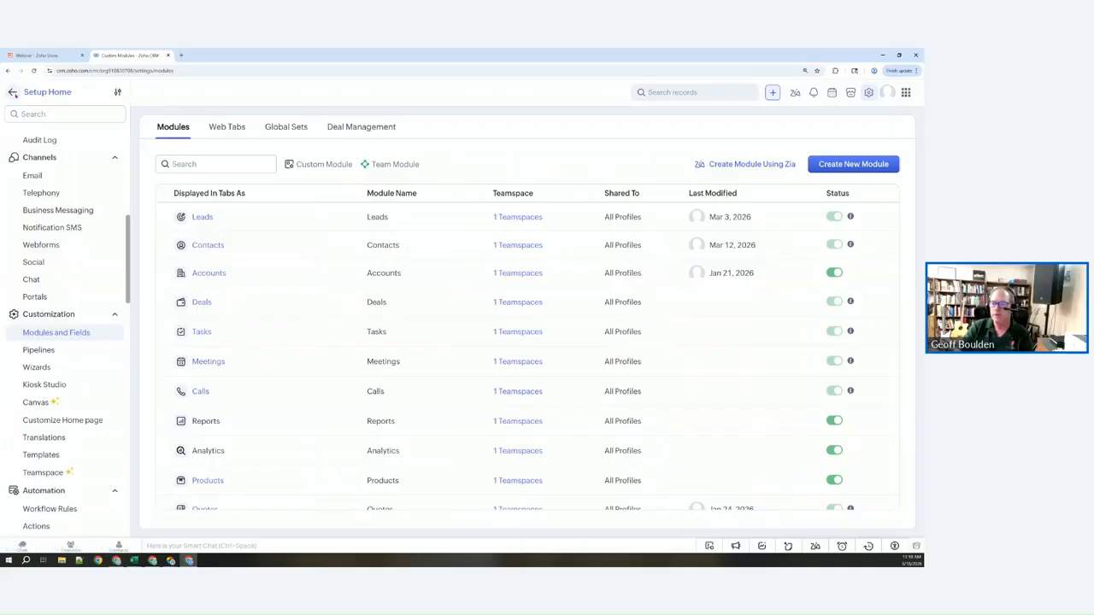
left_click(12, 92)
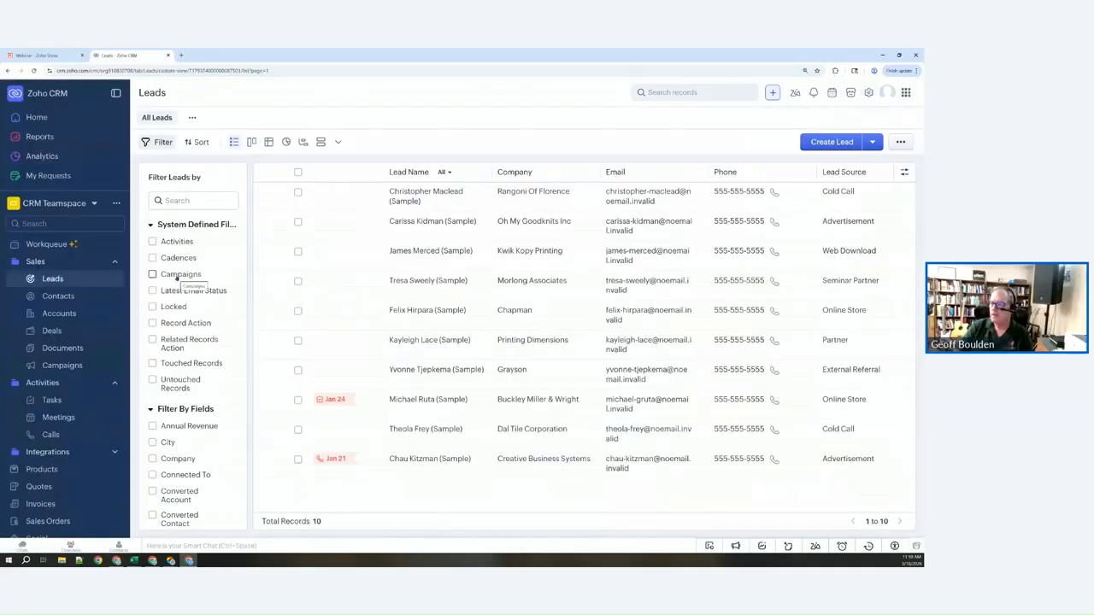
left_click(417, 201)
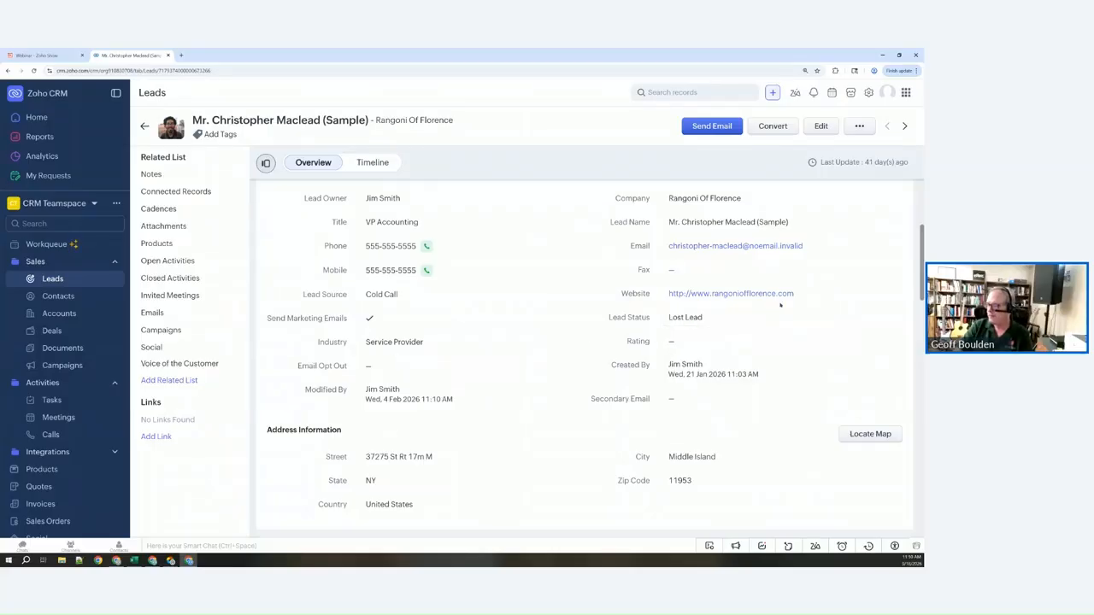
Step: Change the lead's Lead Status to Contacted, supply Good as the required Lead Quality, and save
left_click(848, 317)
left_click(695, 346)
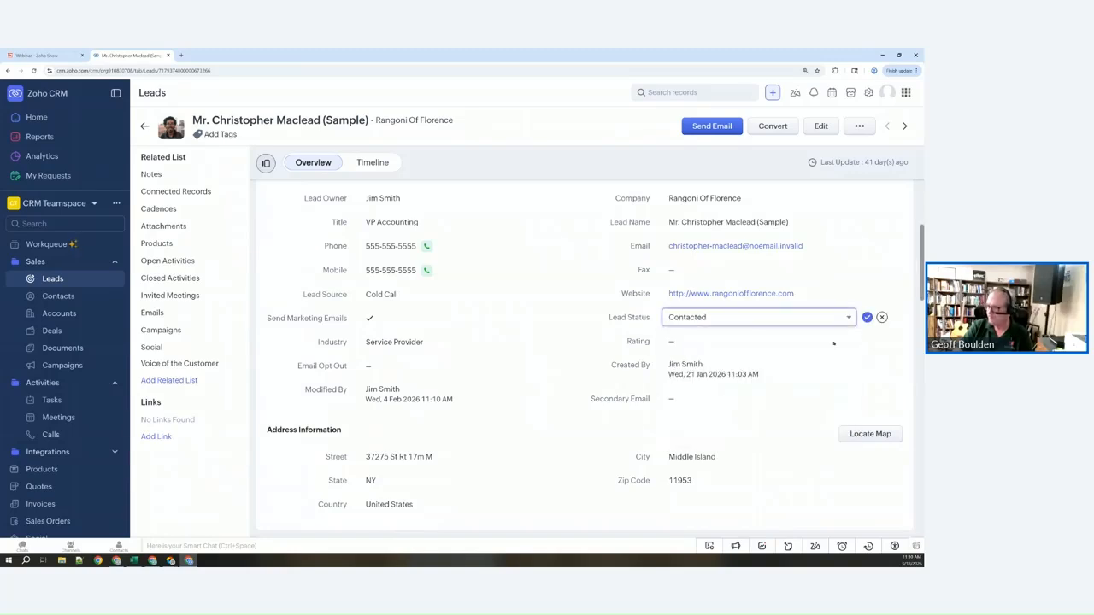
left_click(867, 317)
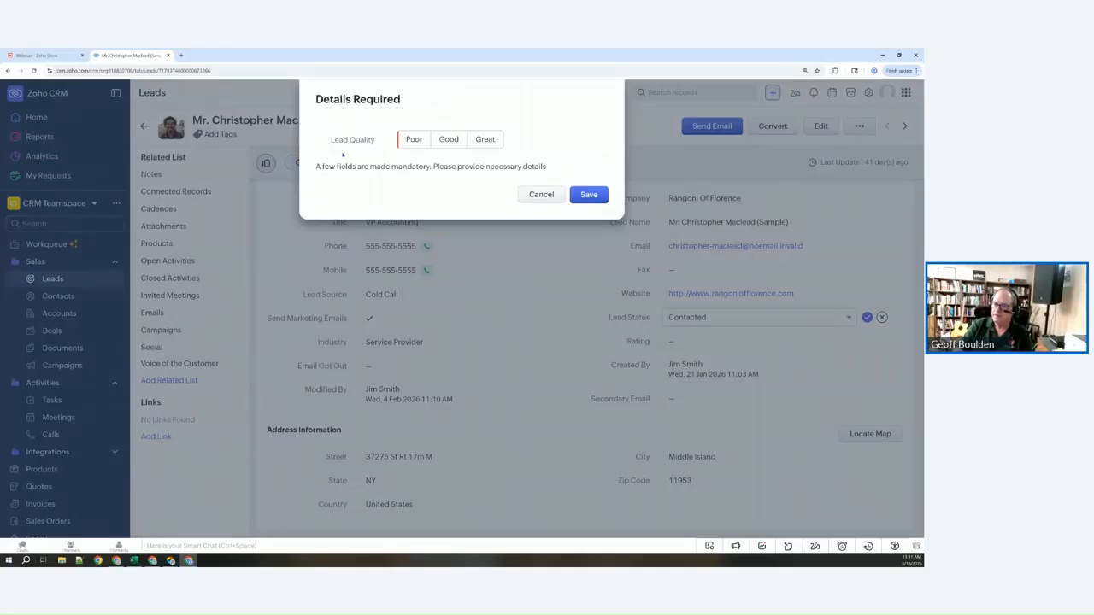
left_click(449, 142)
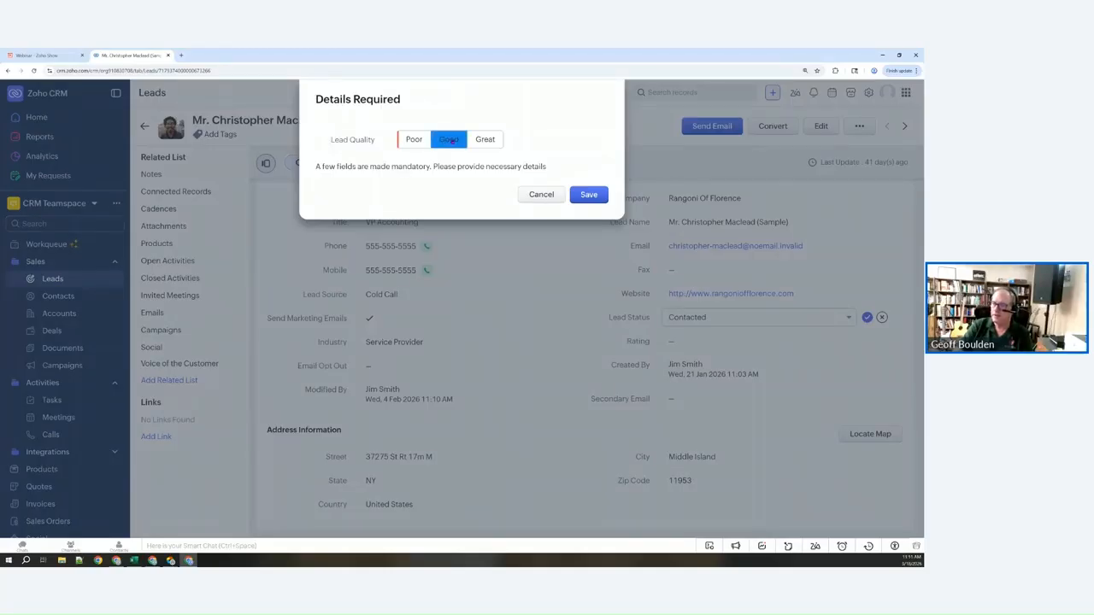
left_click(589, 195)
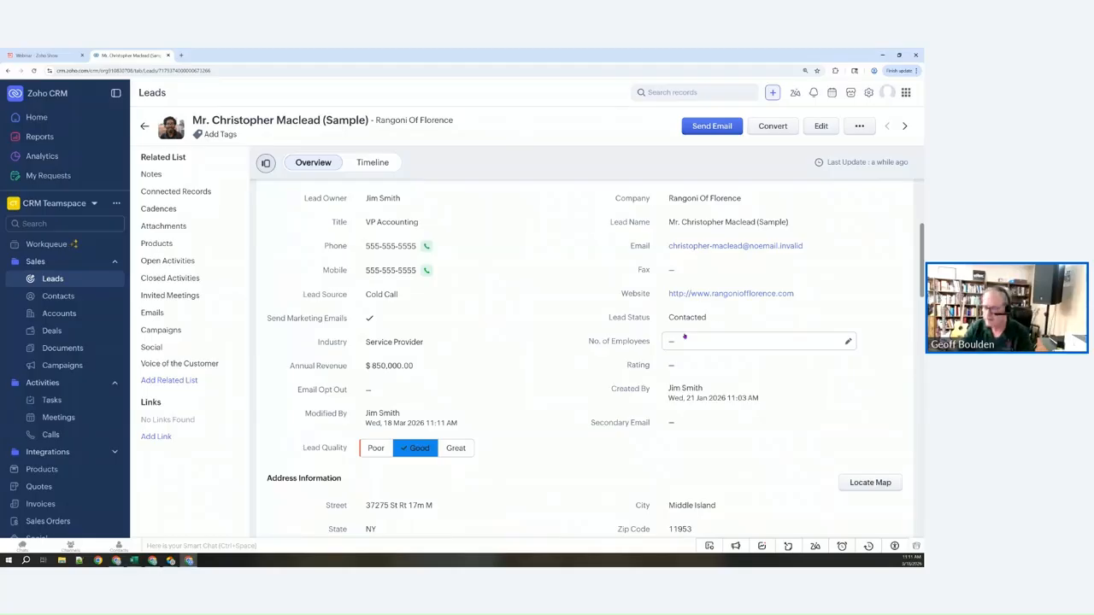
Step: Change the lead's Lead Status to Junk Lead, enter "Could not contact" as the required Description, and save
scroll(558, 346, "down", 1)
scroll(557, 345, "down", 3)
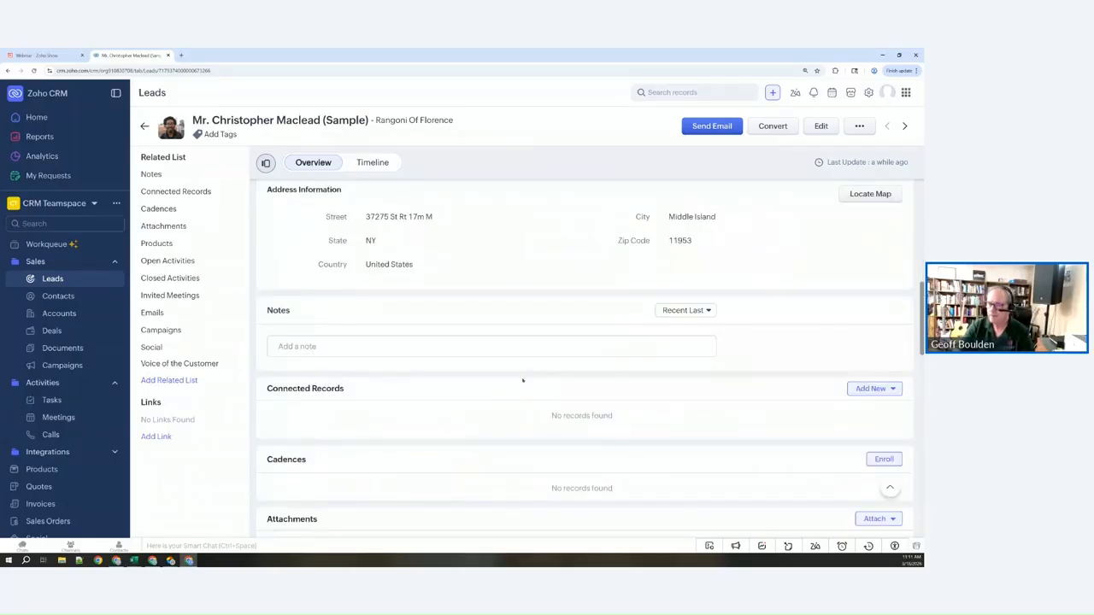
scroll(522, 380, "up", 3)
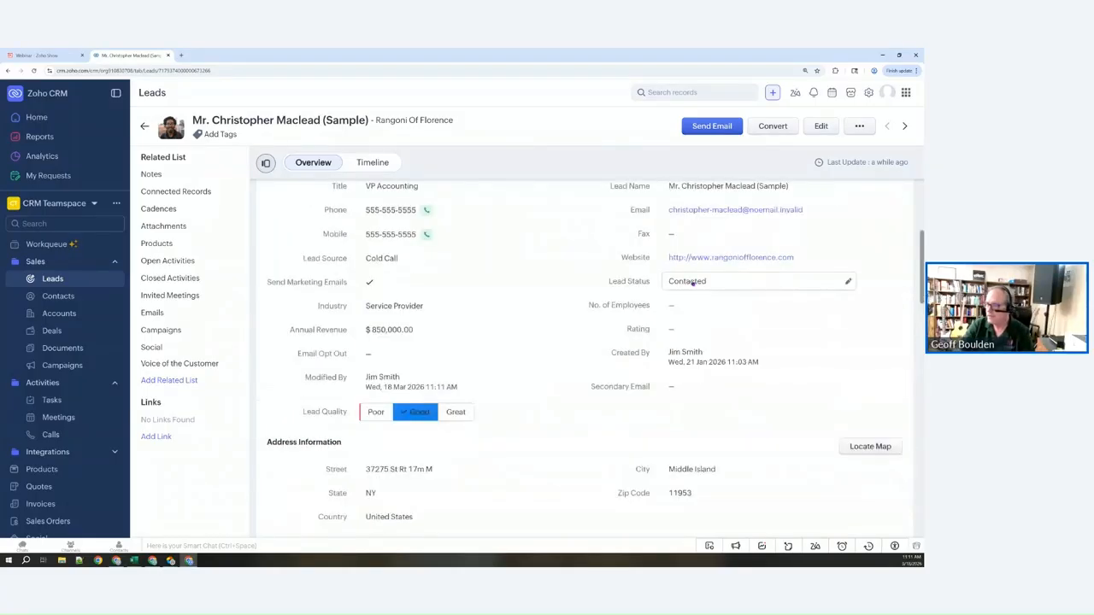
left_click(692, 283)
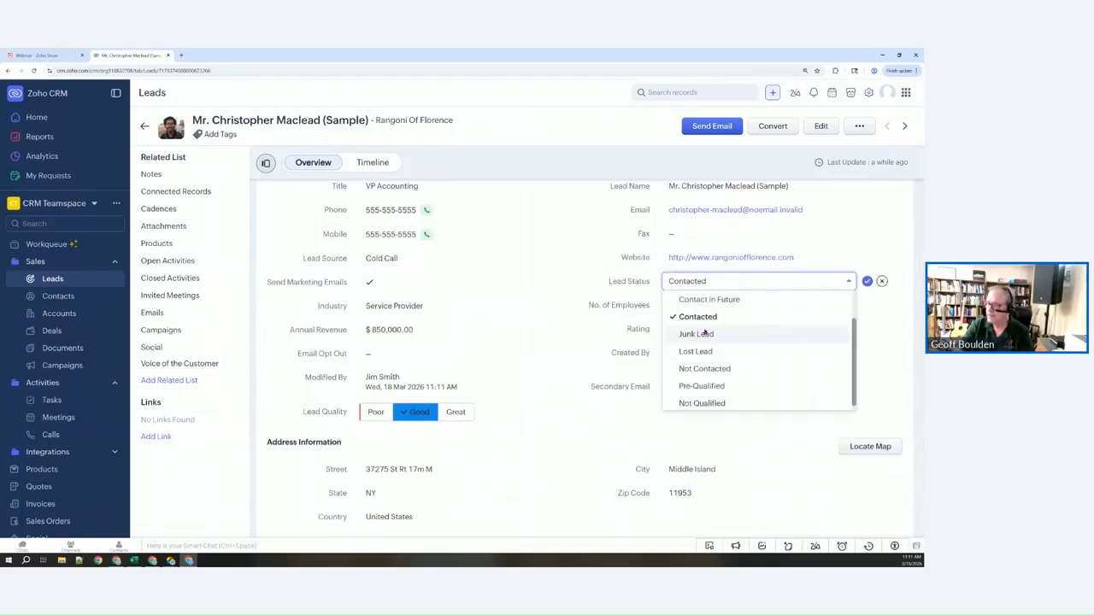
left_click(704, 333)
left_click(866, 280)
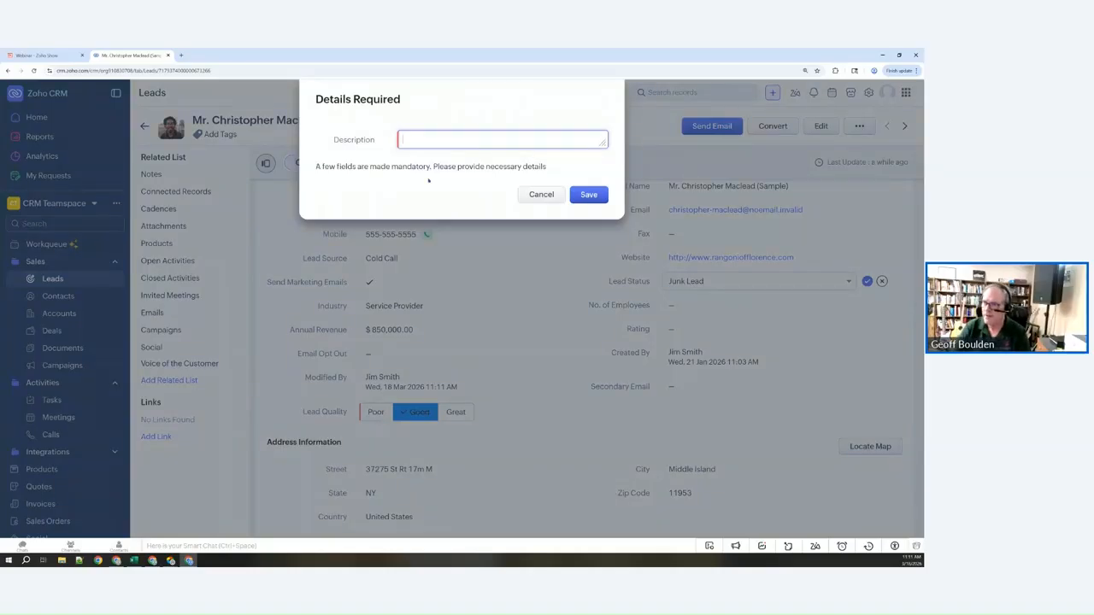
left_click(437, 139)
type("Could noyt contact")
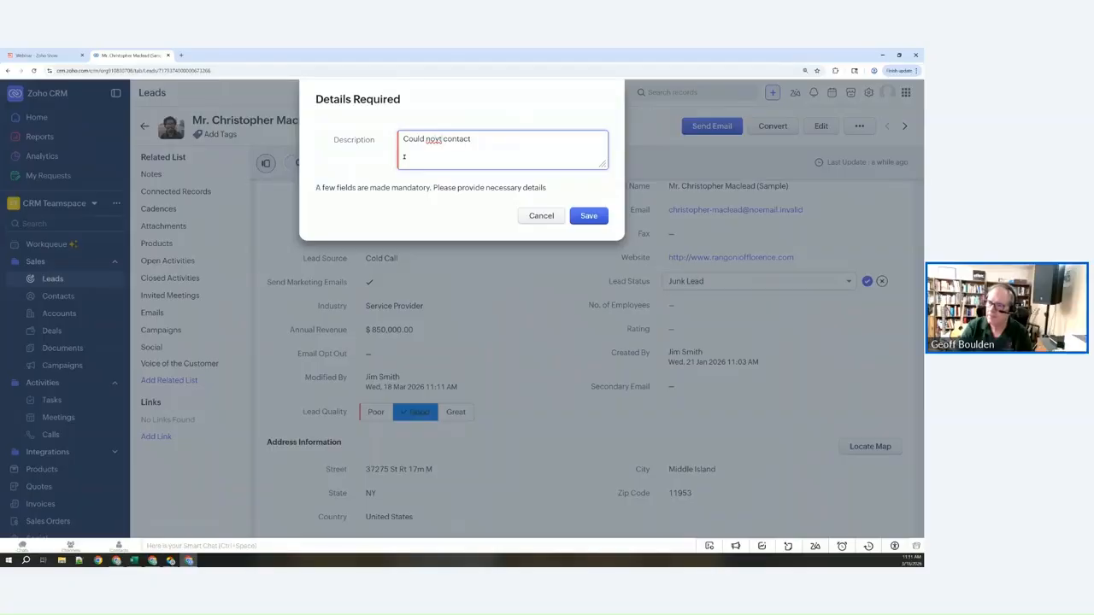
key("BackSpace")
key("BackSpace")
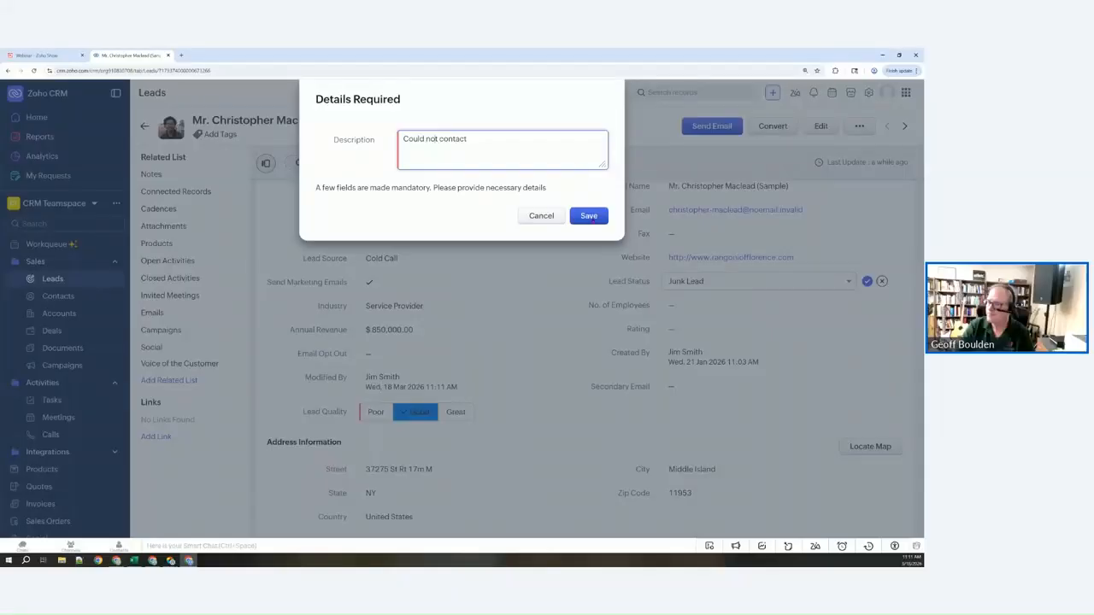
left_click(591, 217)
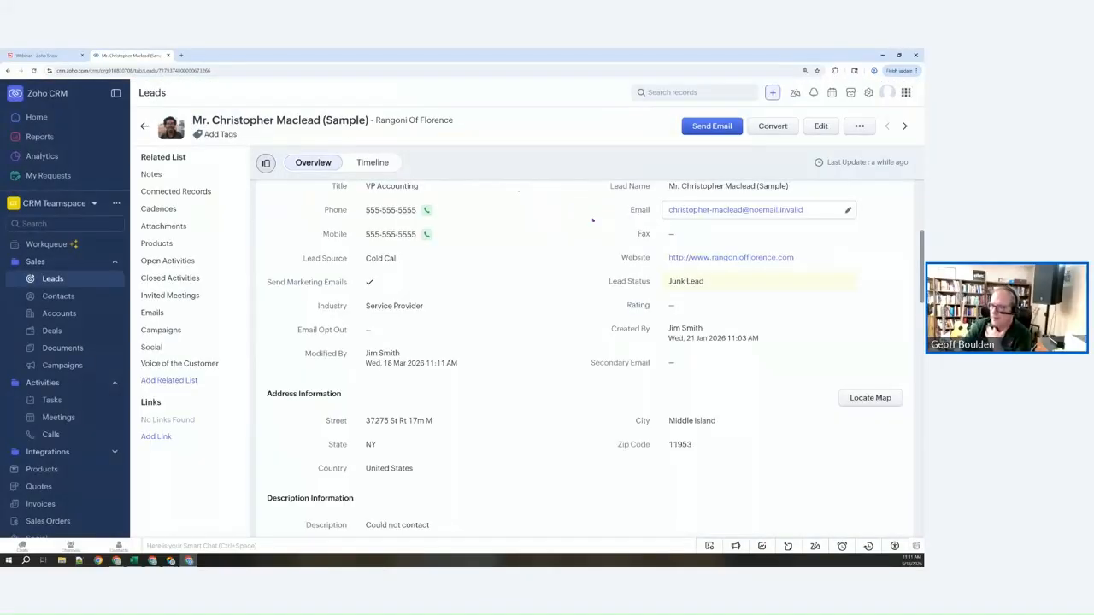
Step: Leave the lead record and open the Lead nurturing process blueprint from the setup area
scroll(593, 221, "down", 3)
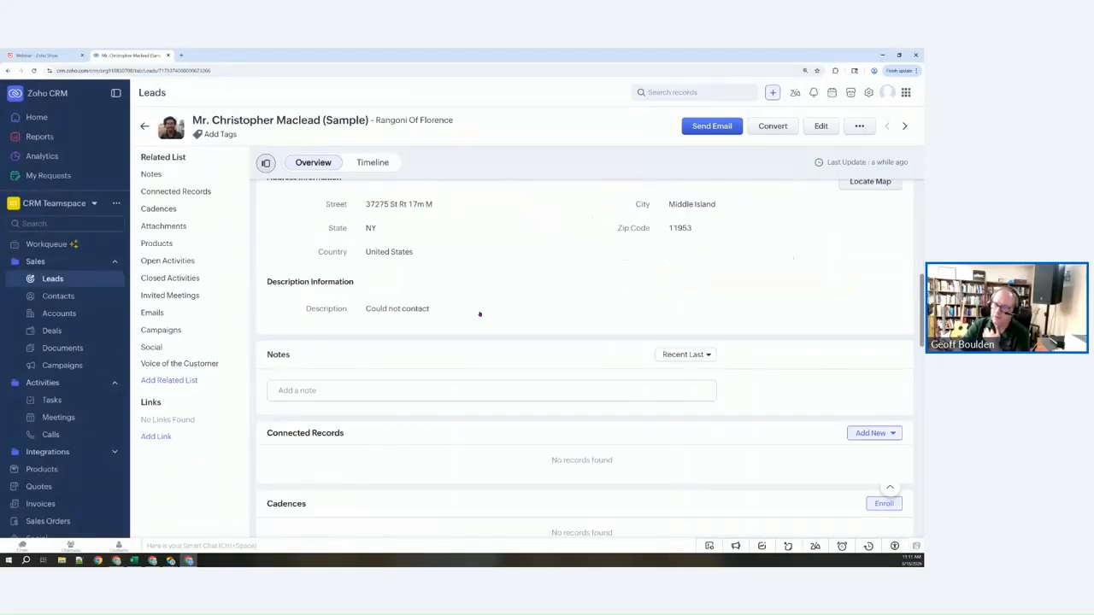
scroll(422, 336, "up", 2)
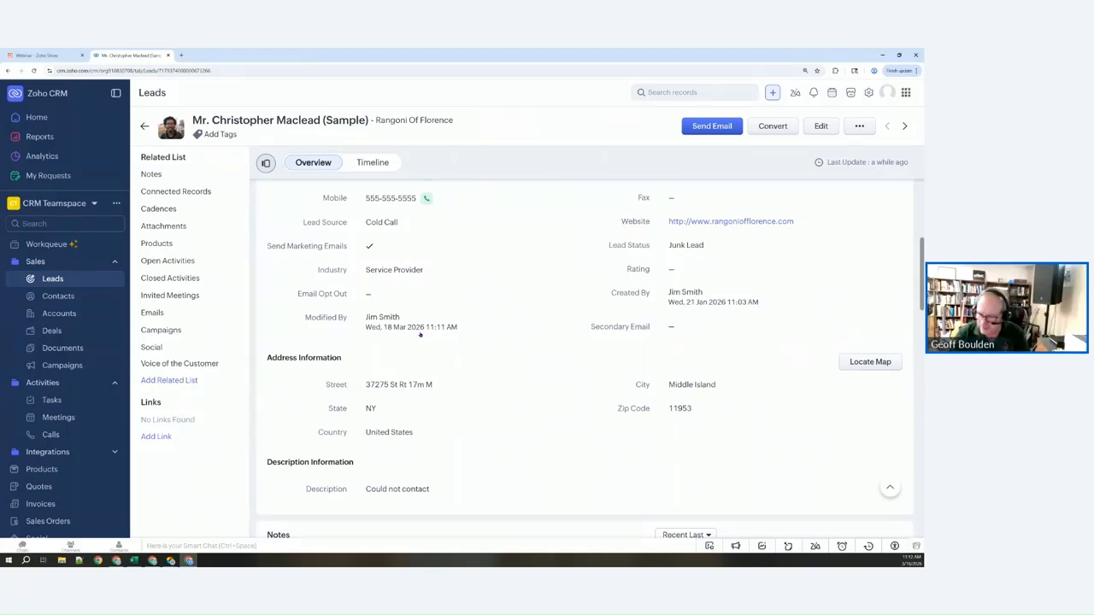
scroll(419, 335, "up", 1)
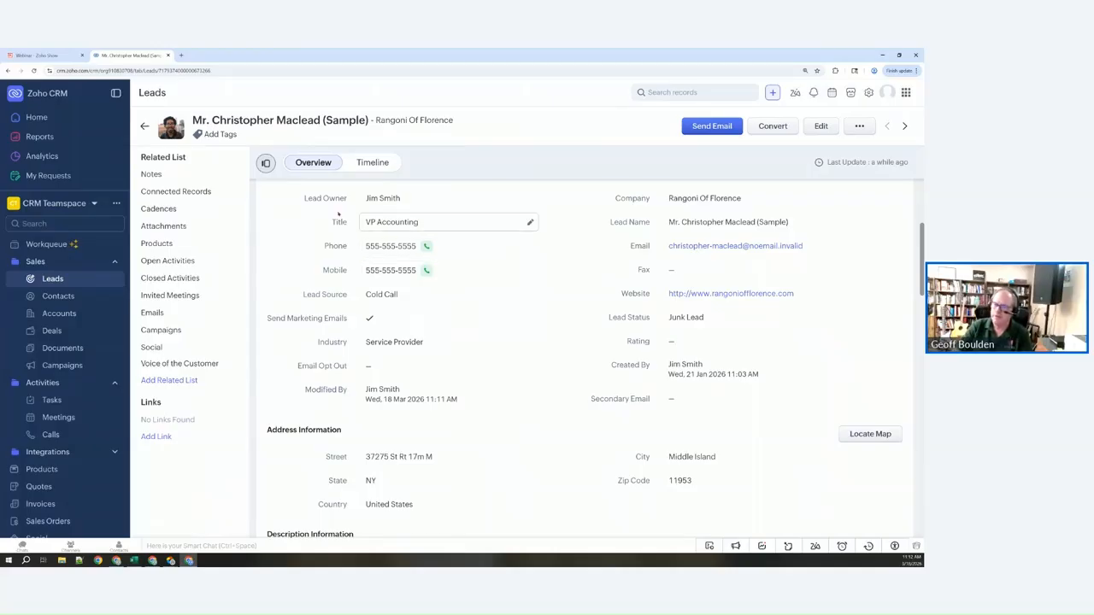
left_click(145, 127)
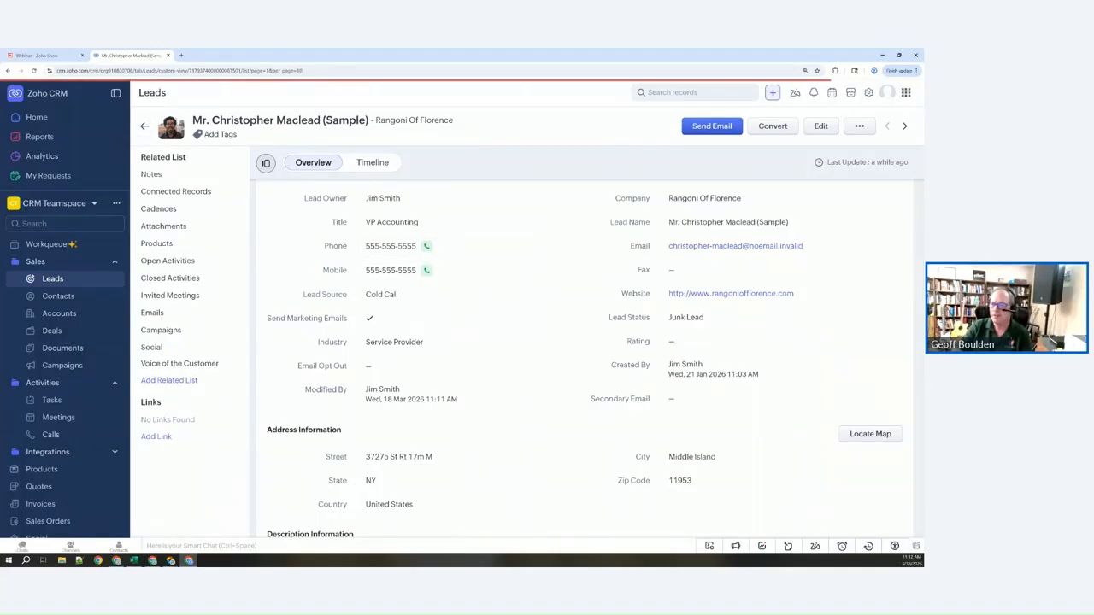
left_click(868, 93)
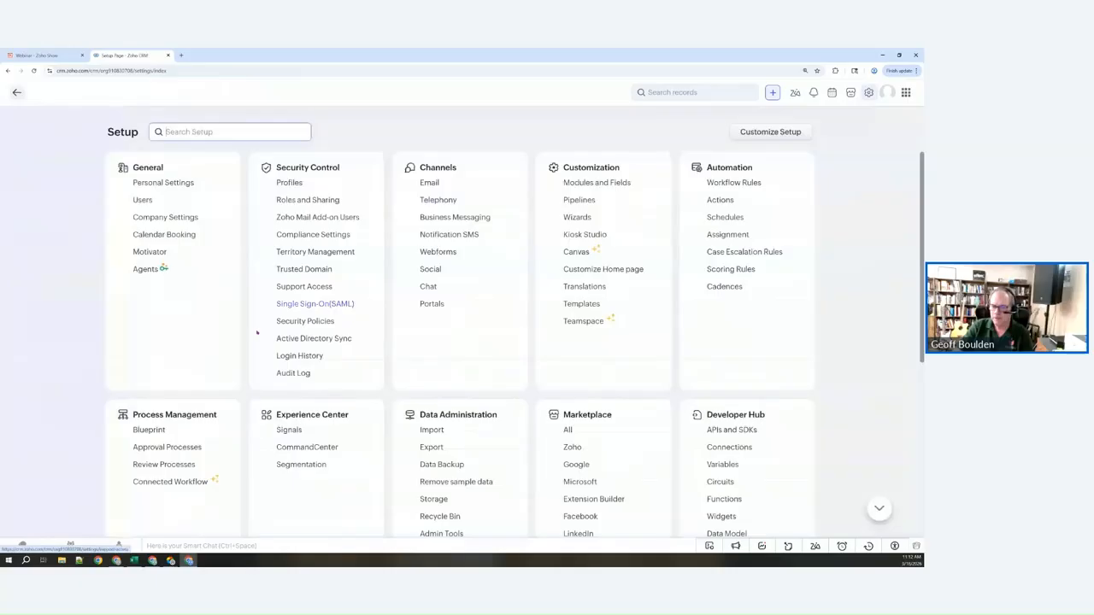
left_click(146, 433)
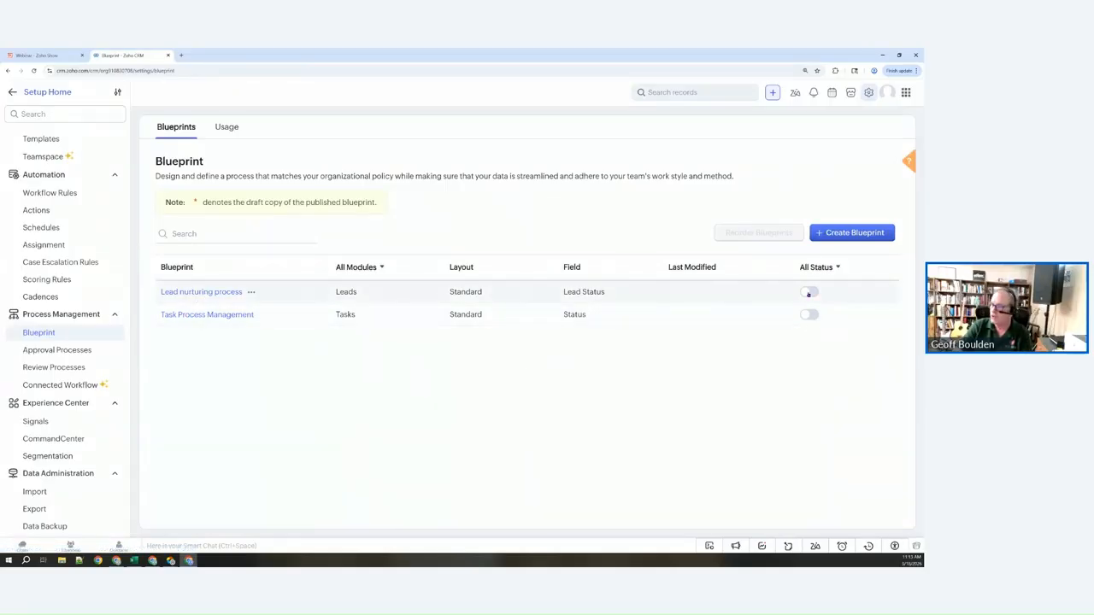
left_click(212, 293)
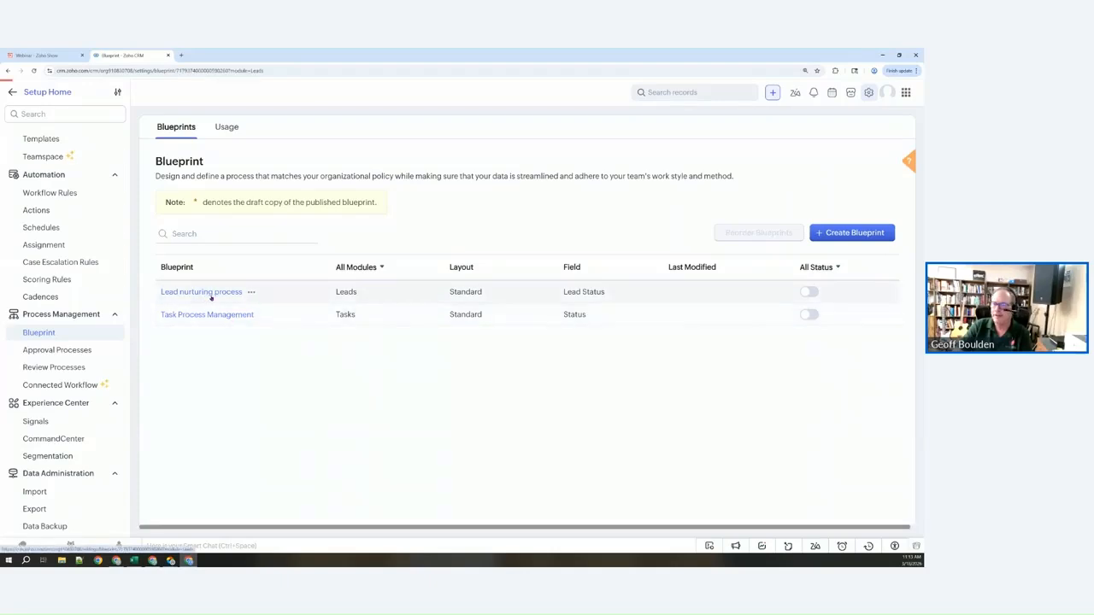